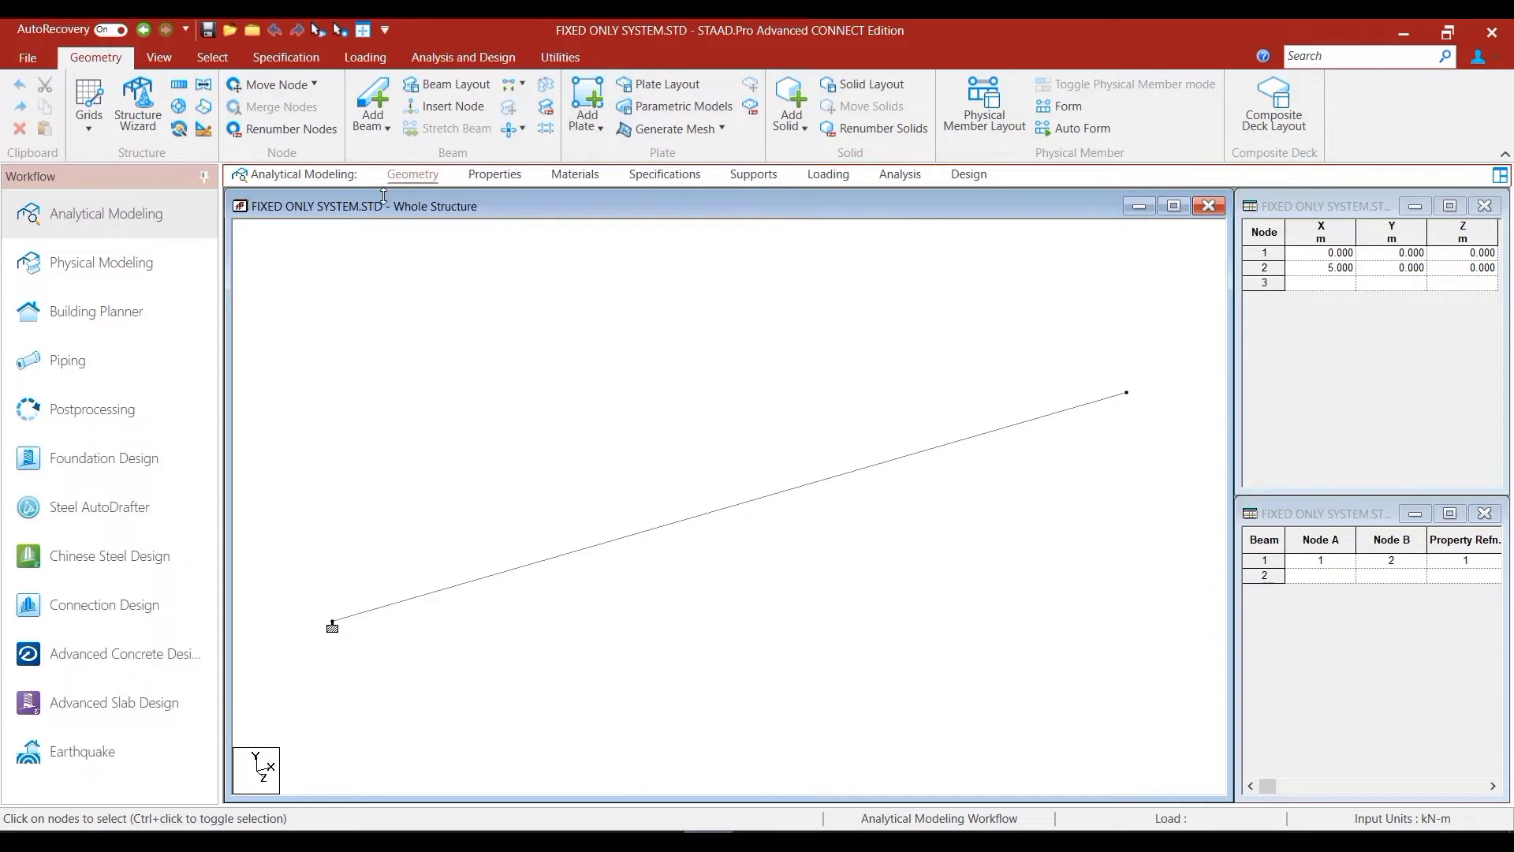
# - Create primary load case number 1 with loading type None and the title LOAD CASE 1
pyautogui.click(502, 175)
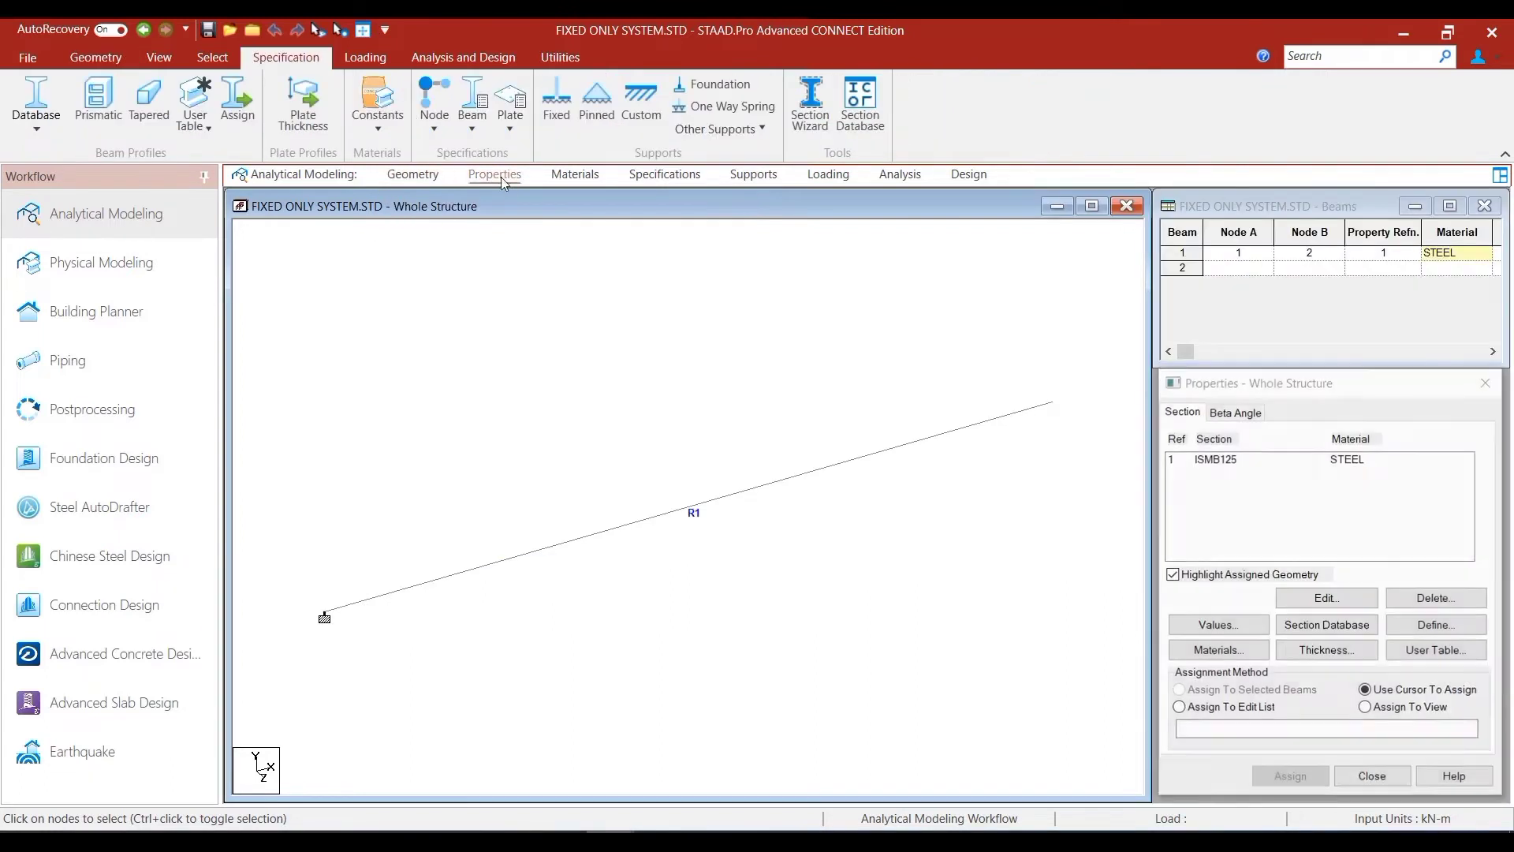
pyautogui.click(586, 174)
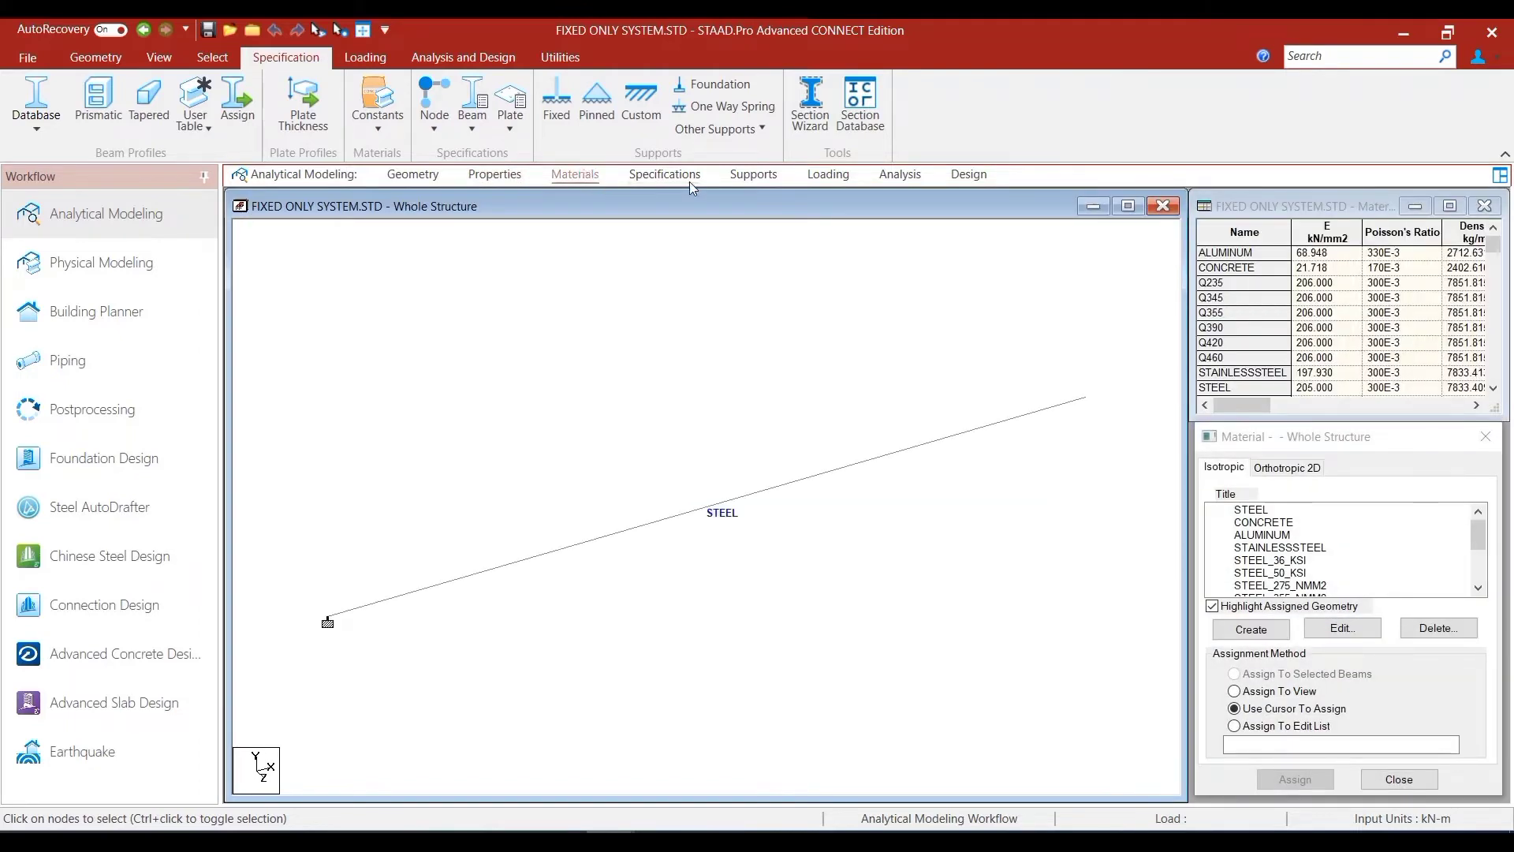
pyautogui.click(684, 176)
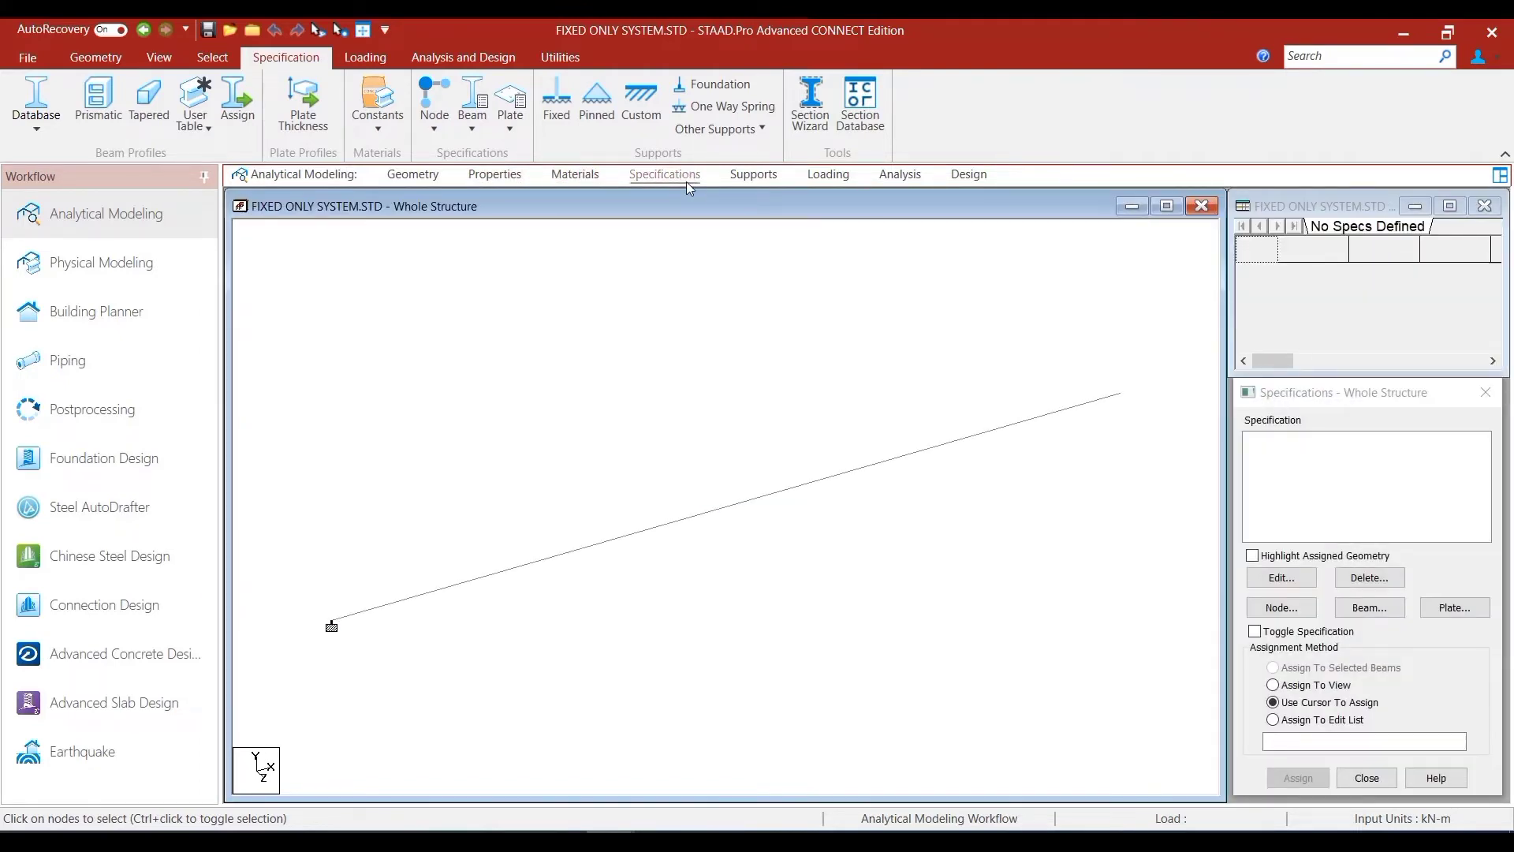
pyautogui.click(764, 183)
pyautogui.click(828, 176)
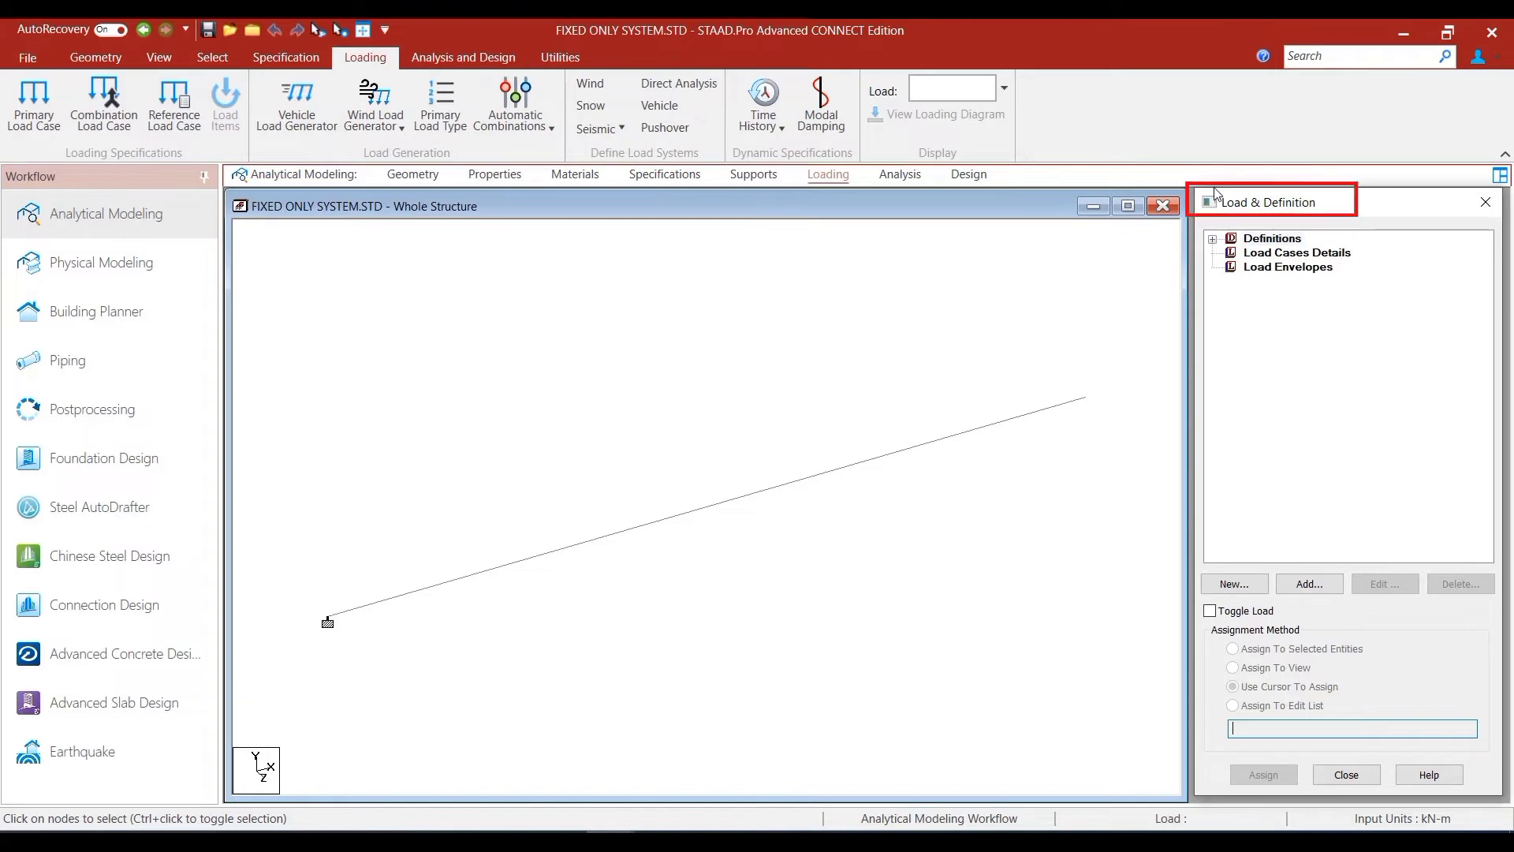
pyautogui.click(1267, 254)
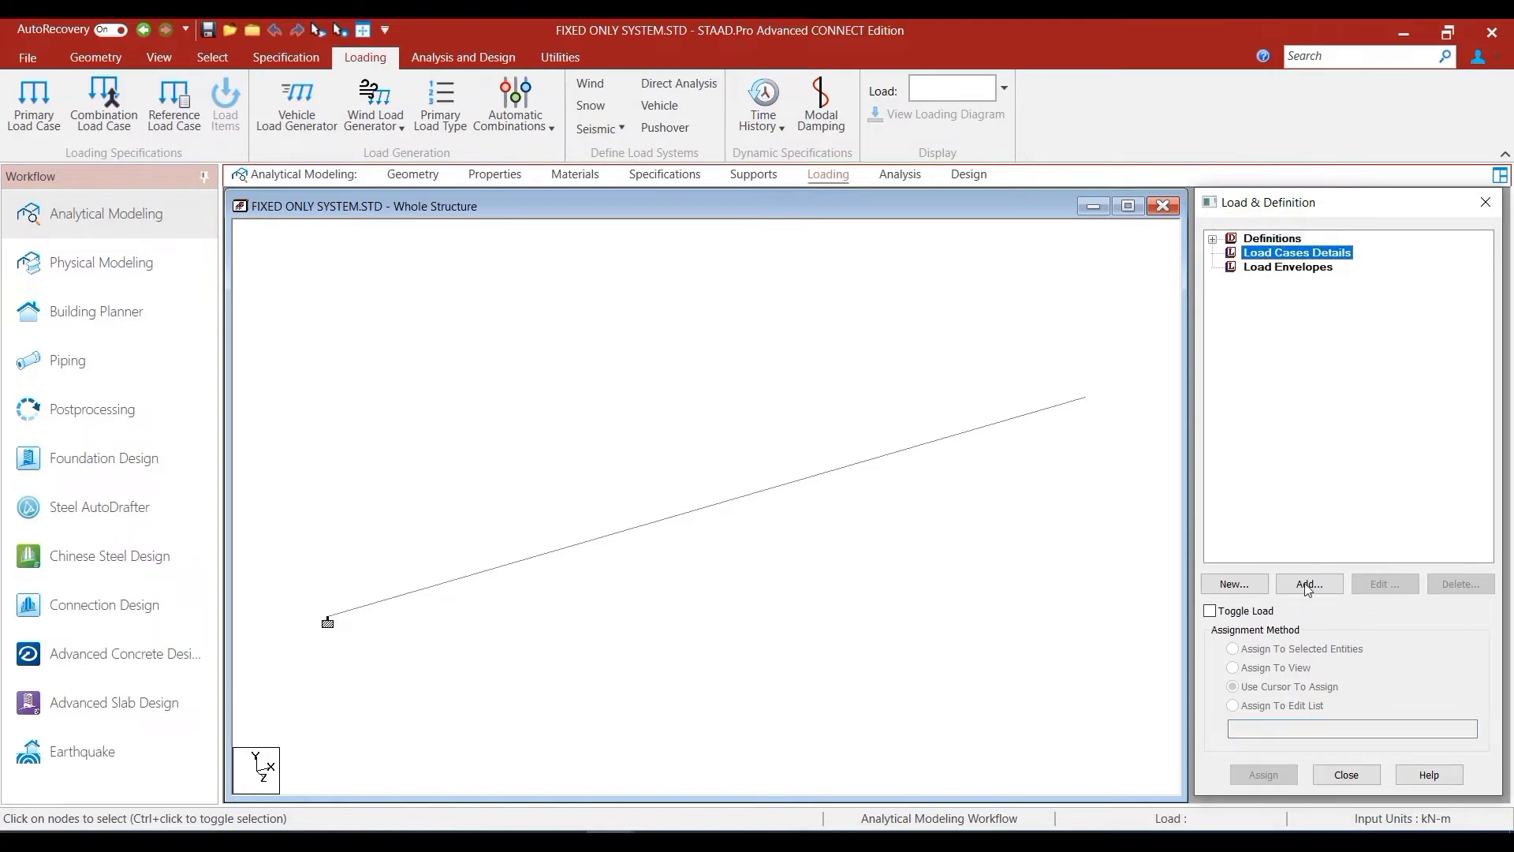
pyautogui.click(1235, 585)
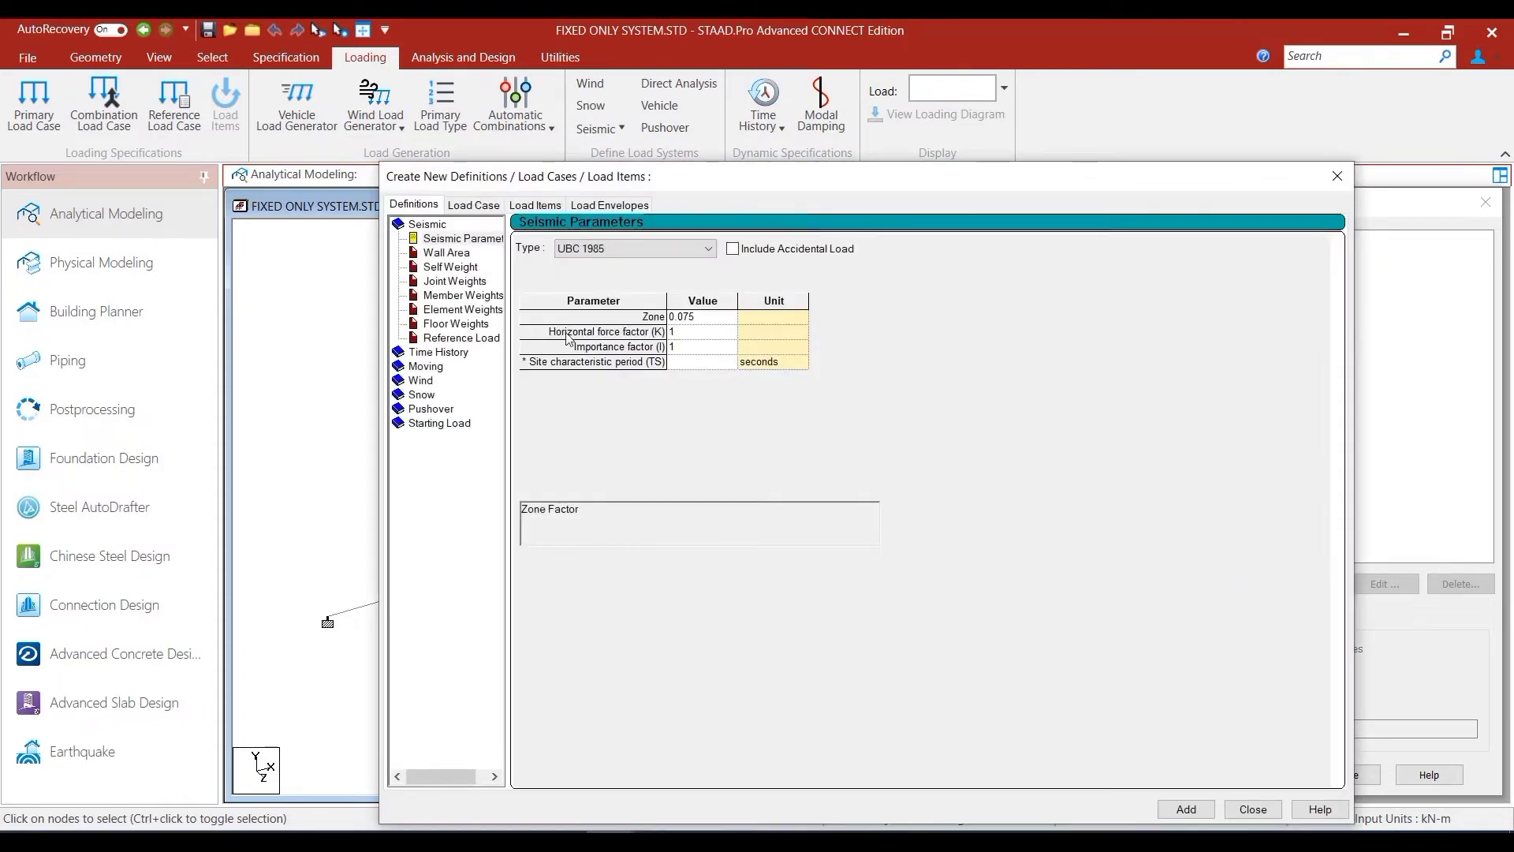
pyautogui.click(473, 206)
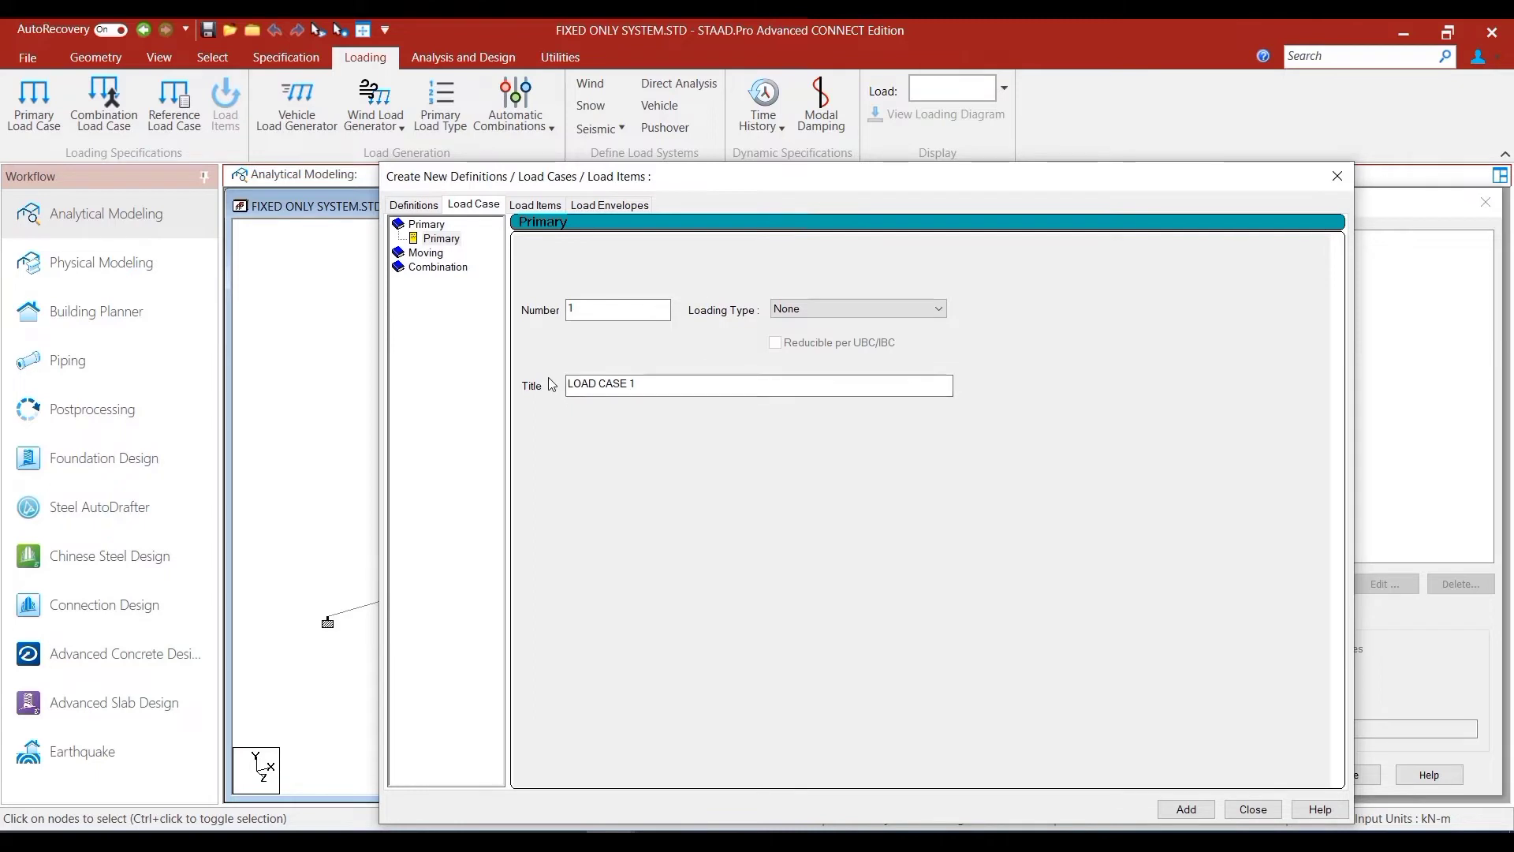
pyautogui.click(1187, 809)
# - Add a nodal load item with Fy of -5 kN to LOAD CASE 1
pyautogui.moveTo(912, 183); pyautogui.dragTo(609, 164)
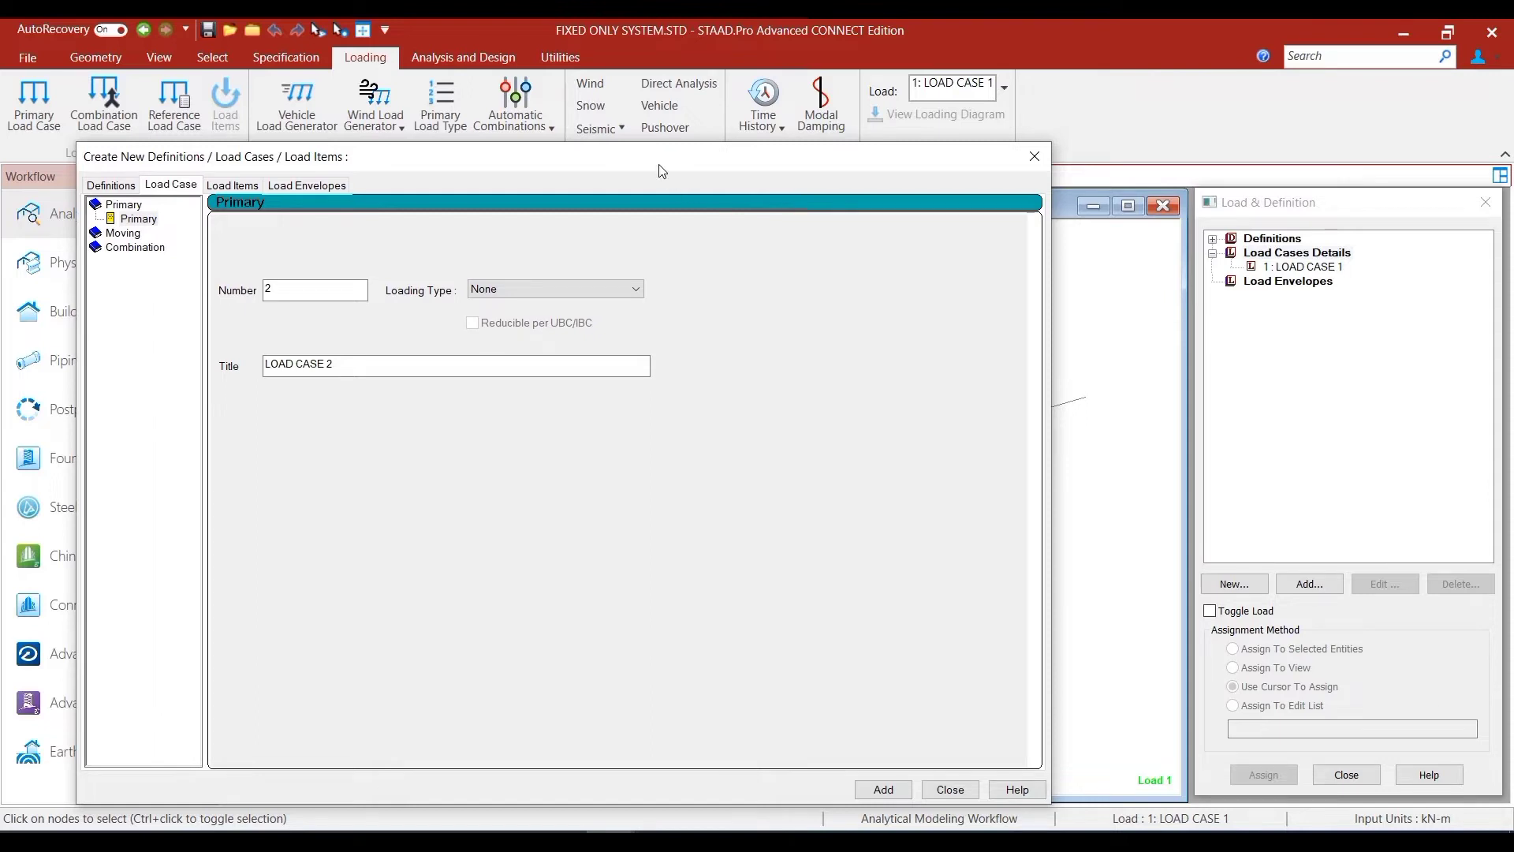
pyautogui.click(1310, 273)
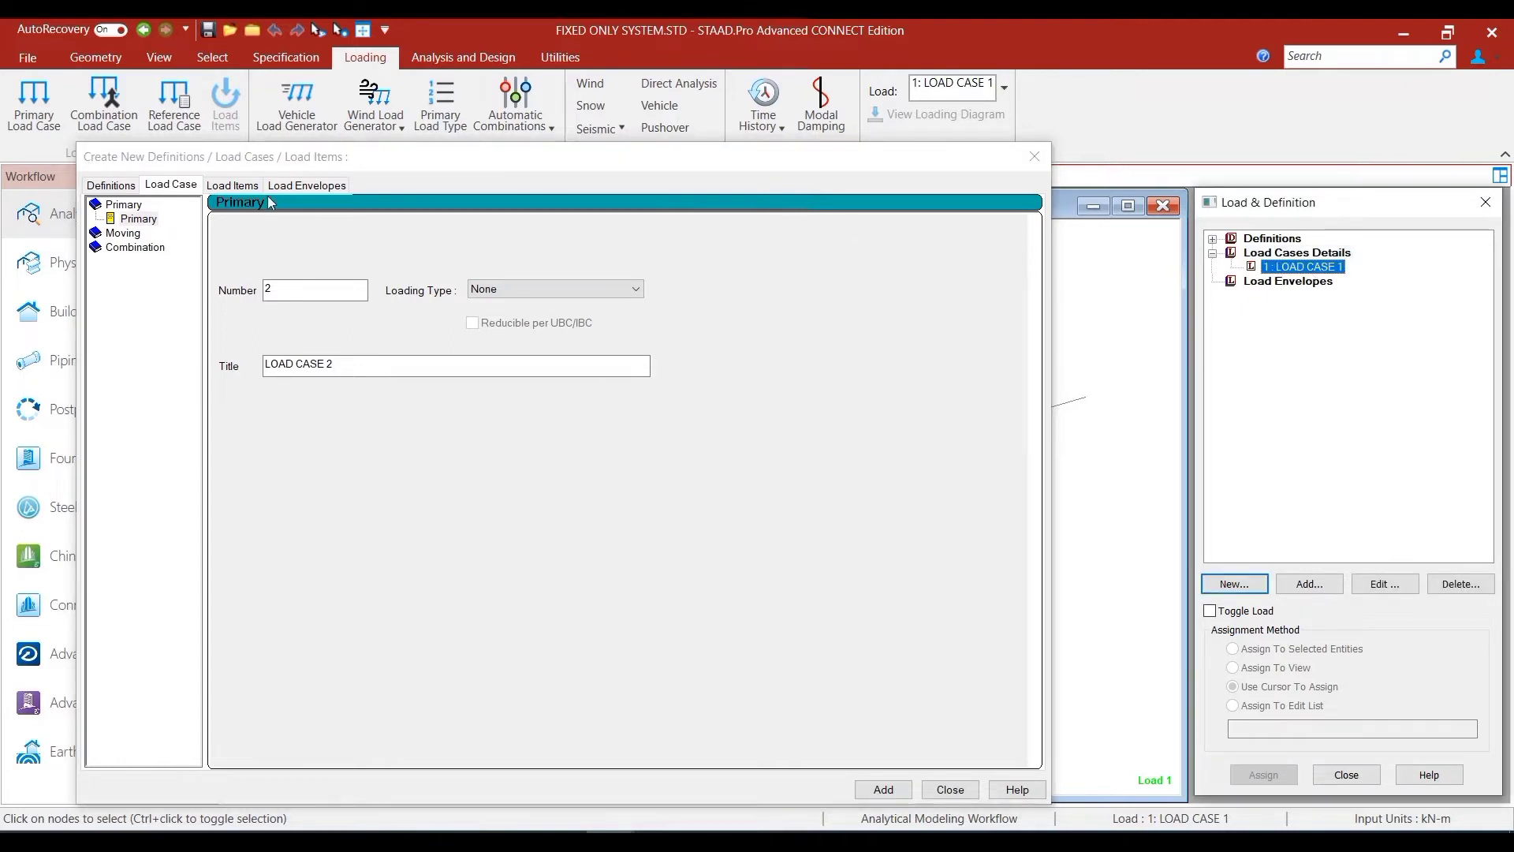
pyautogui.click(236, 188)
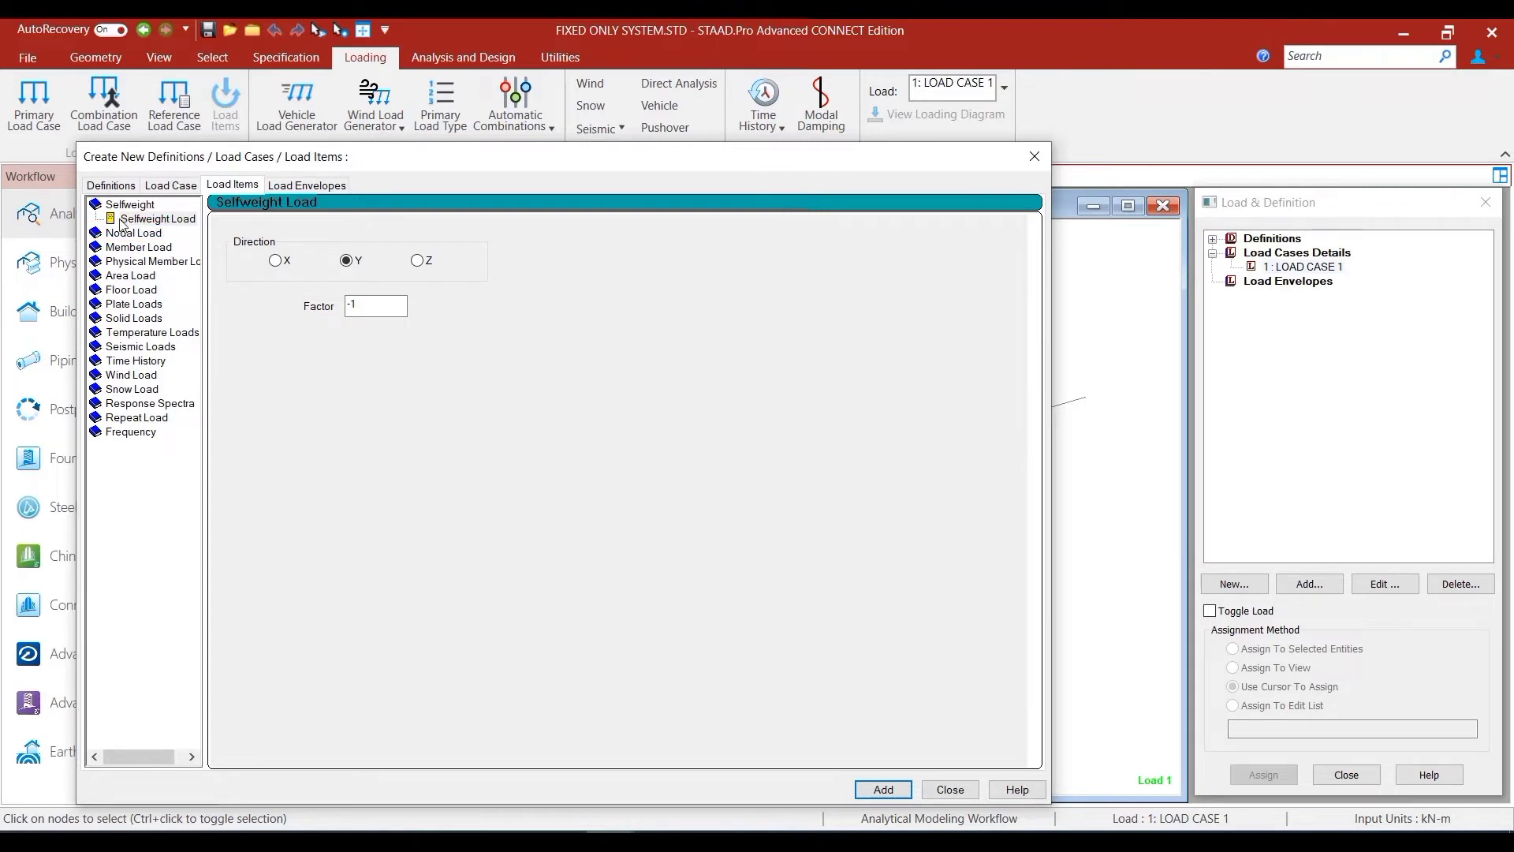
pyautogui.click(158, 231)
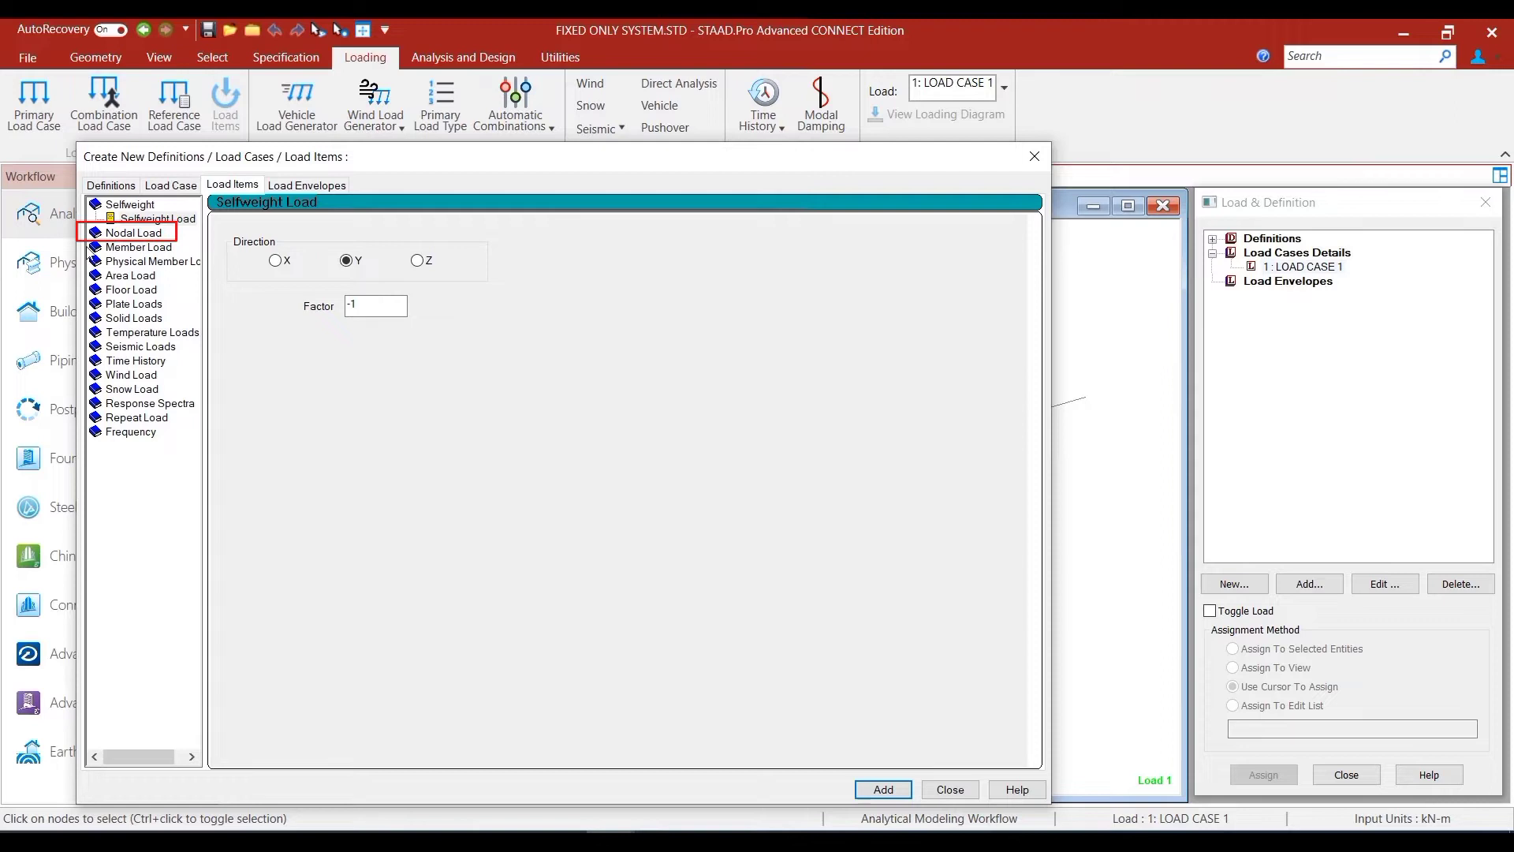
pyautogui.click(143, 235)
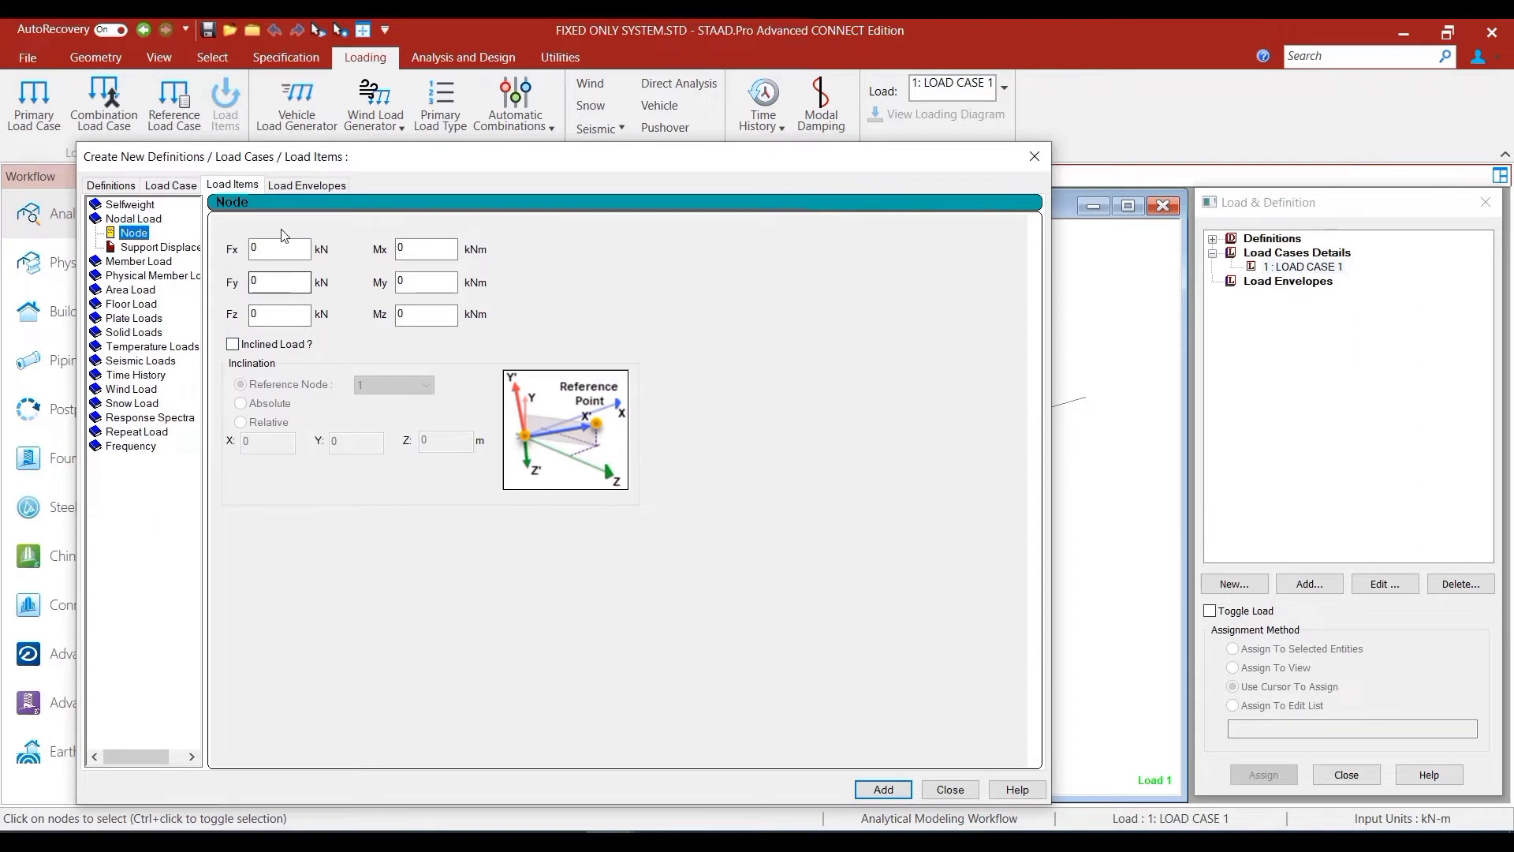
pyautogui.doubleClick(269, 284)
pyautogui.write('-5')
pyautogui.click(882, 790)
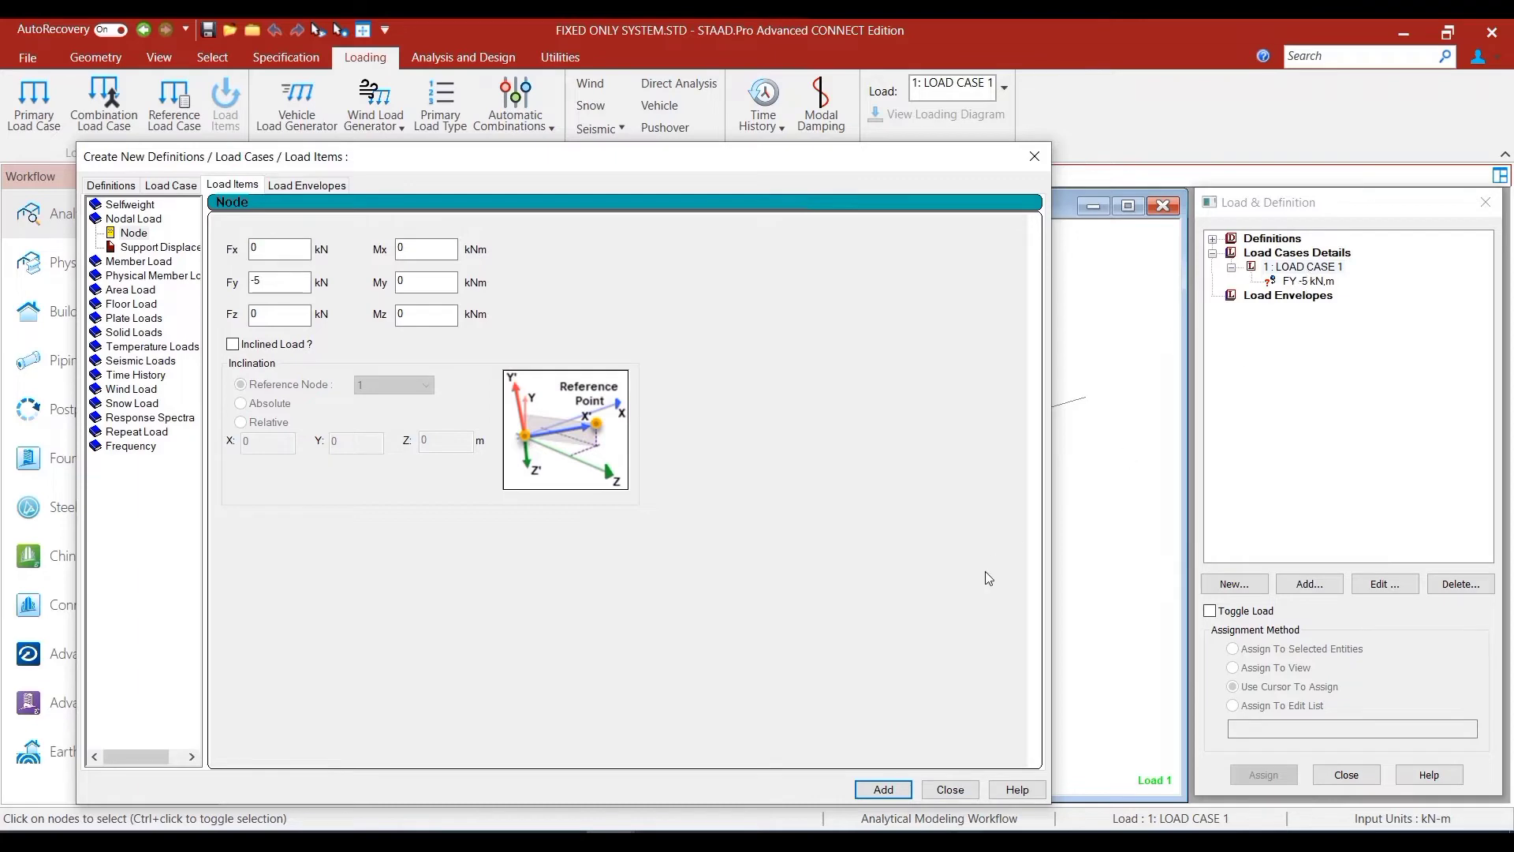
pyautogui.click(944, 790)
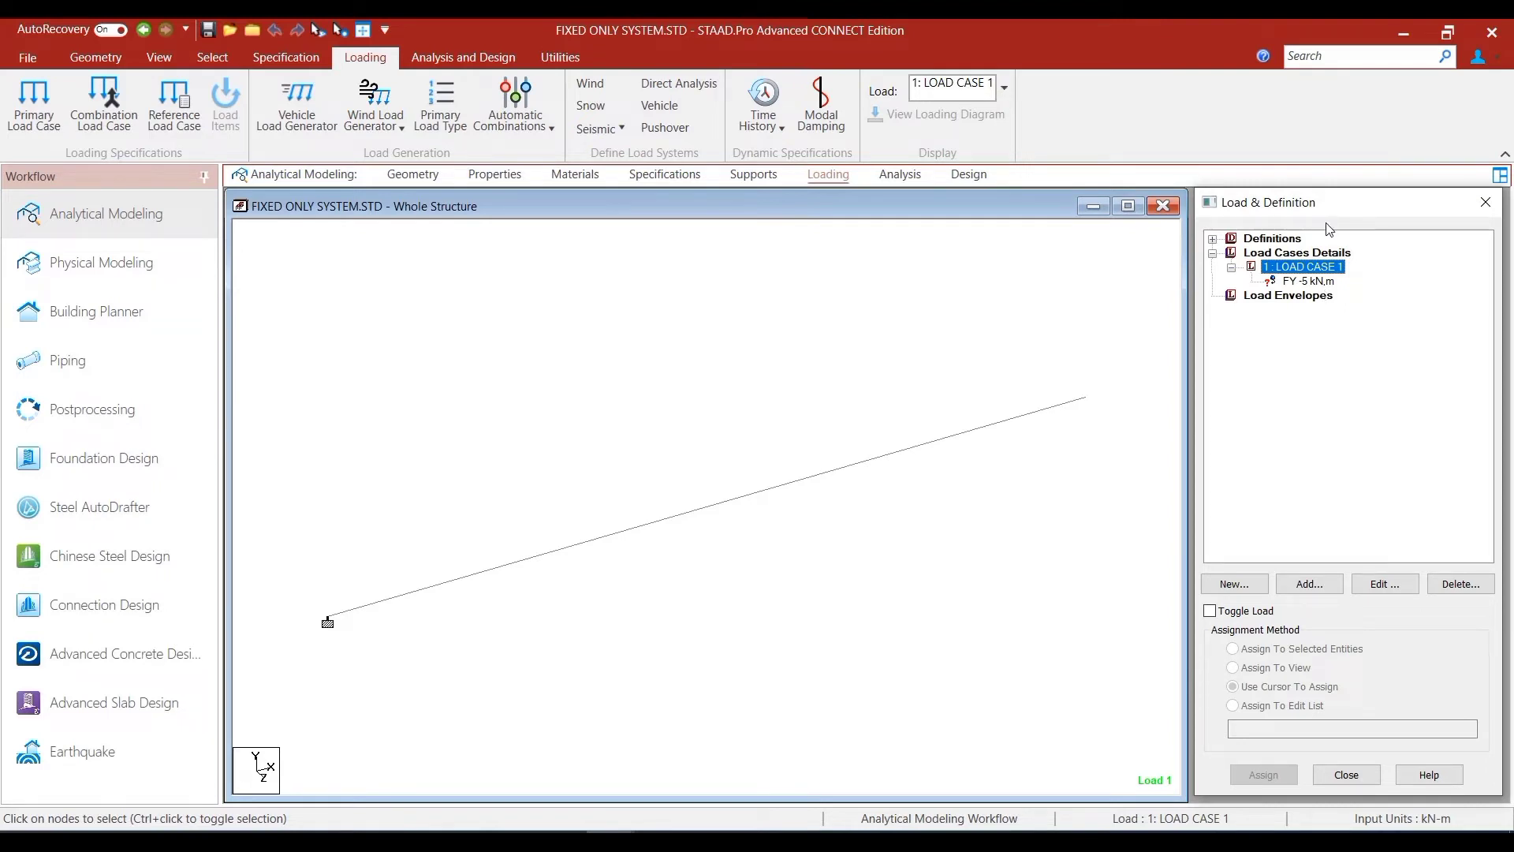
# - Display the node points and assign the FY -5 kN nodal load to node 2 at the beam's free end
pyautogui.click(1294, 282)
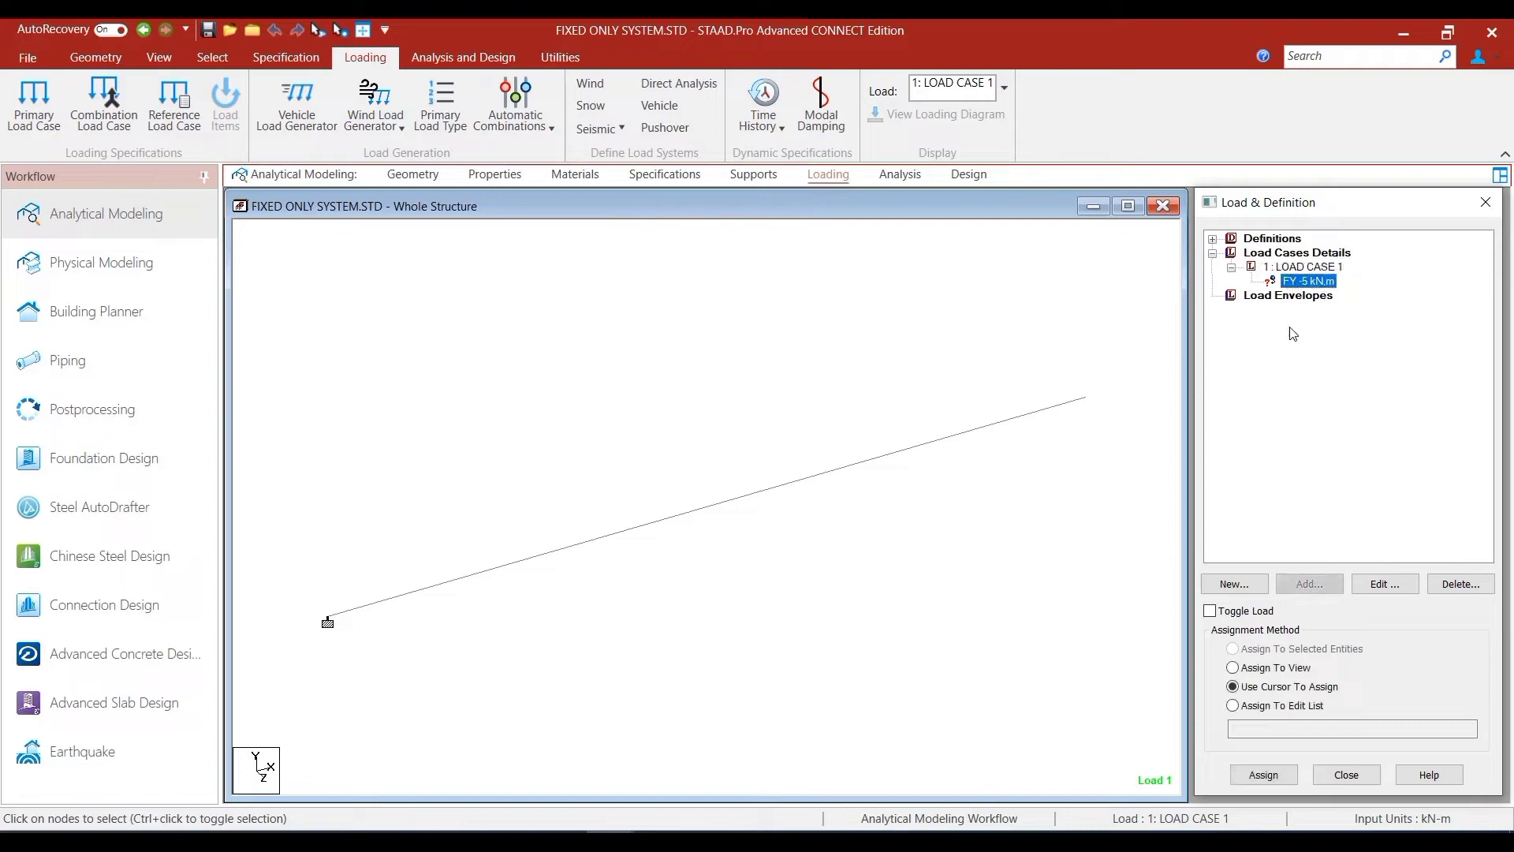
pyautogui.click(1266, 778)
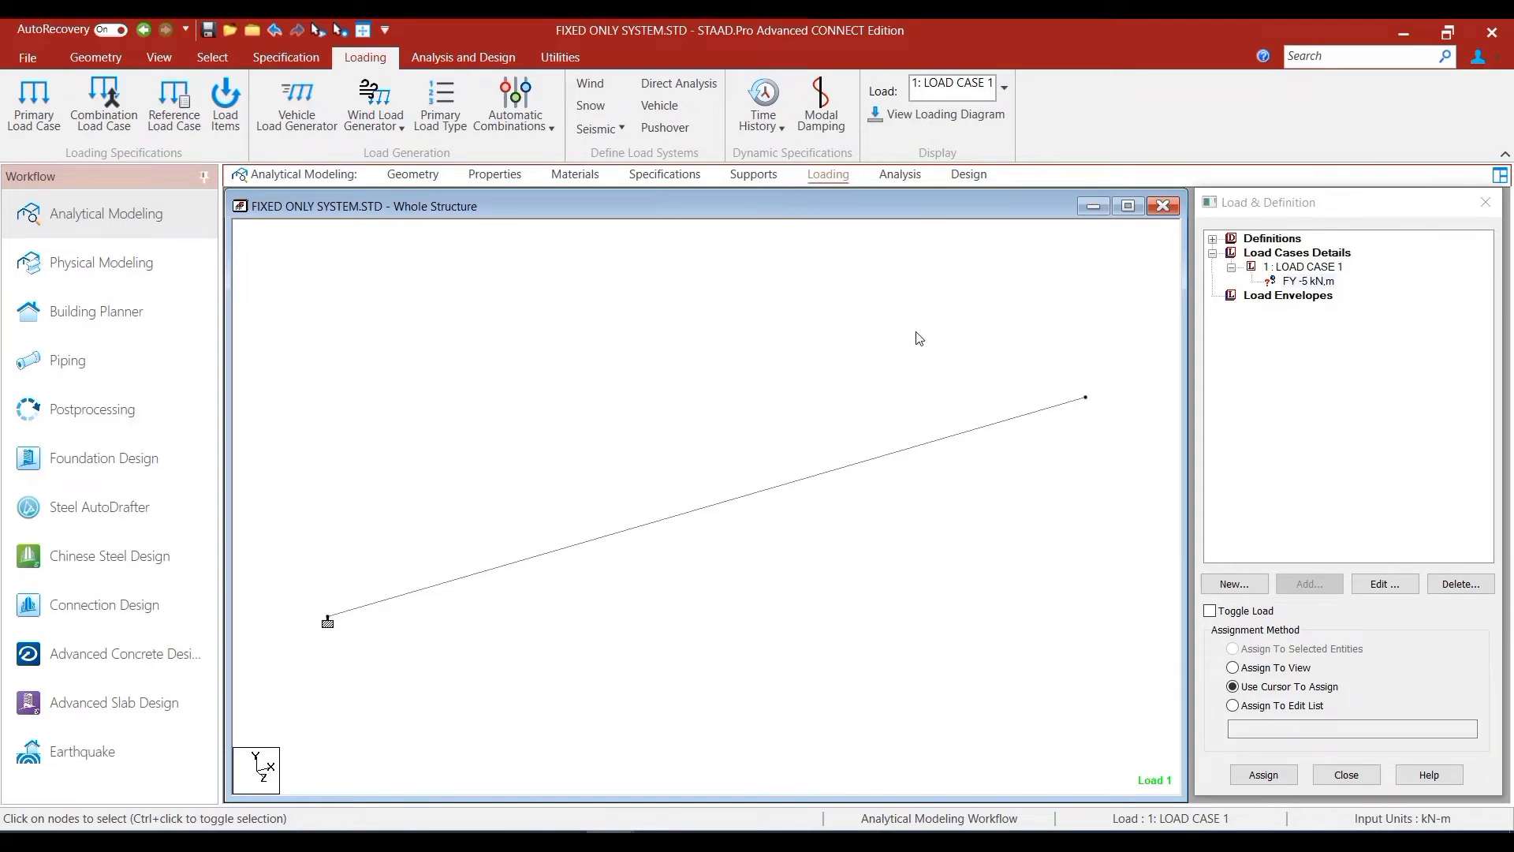
pyautogui.hotkey('shift', 'k')
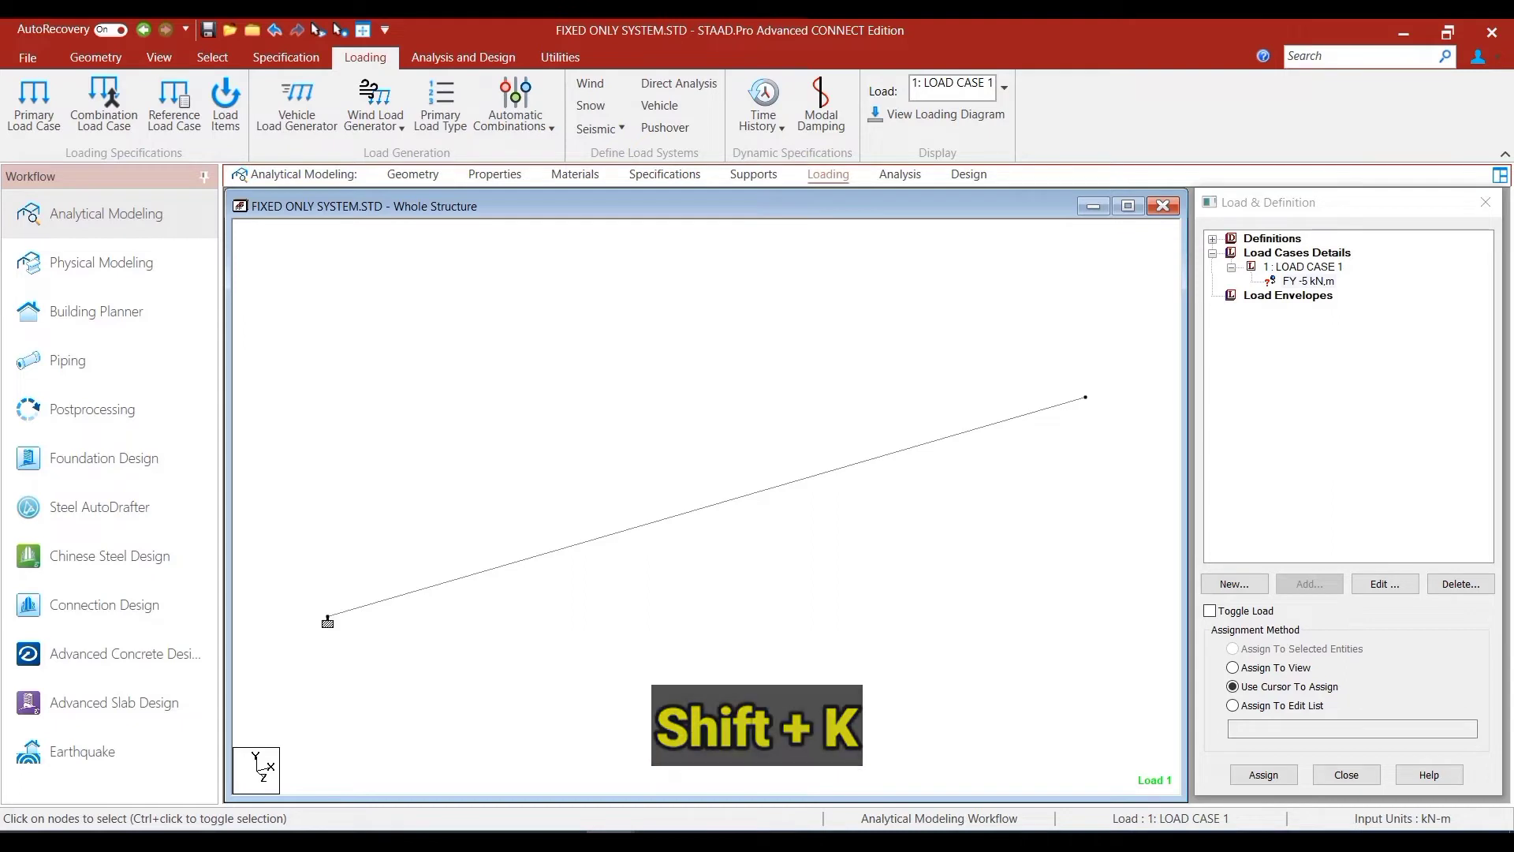
pyautogui.click(1309, 282)
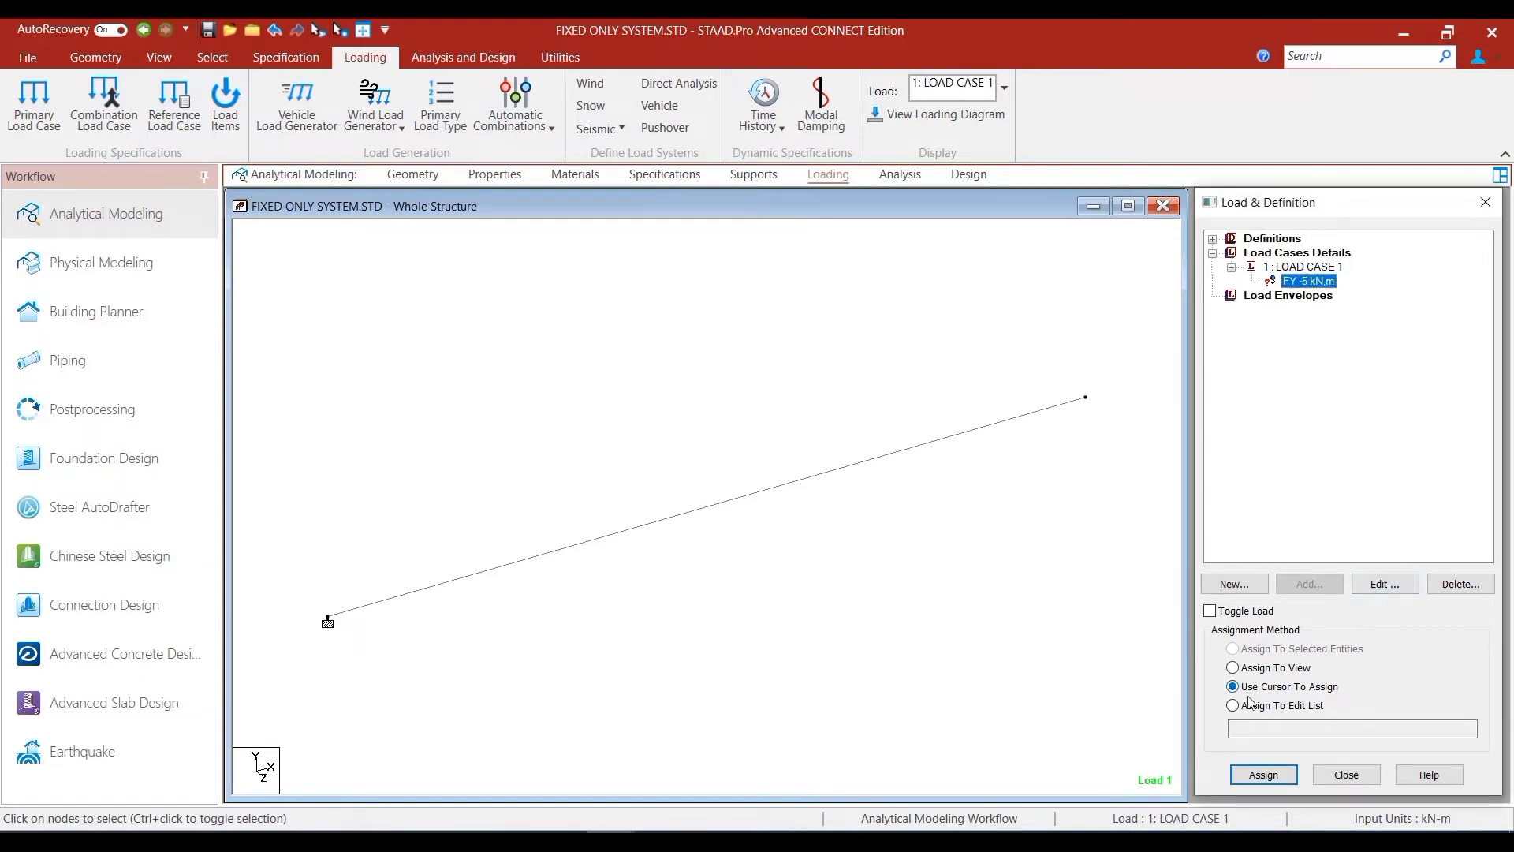
pyautogui.click(1265, 775)
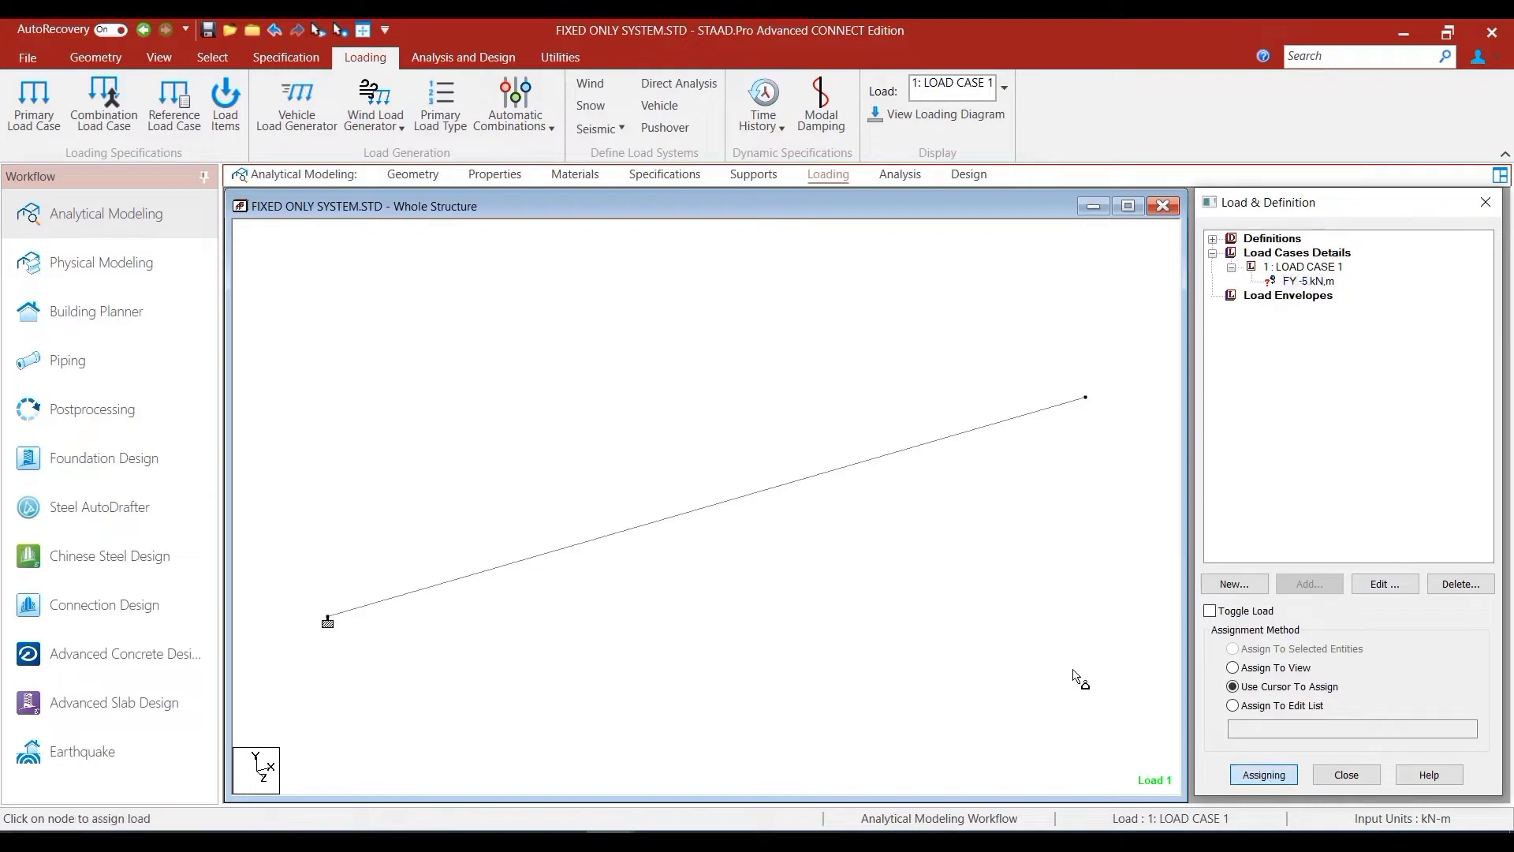
pyautogui.click(1087, 402)
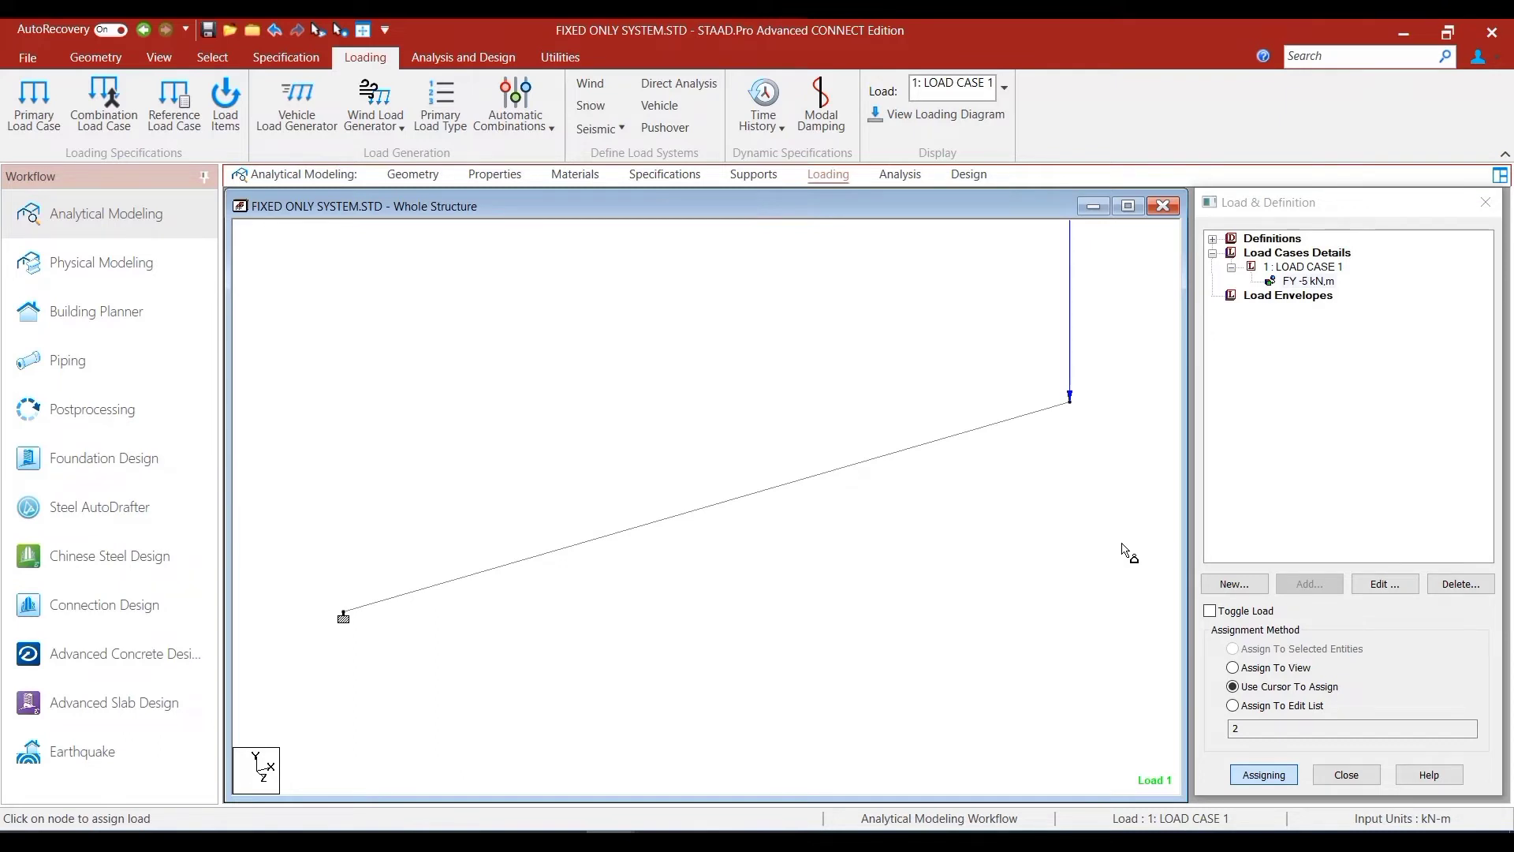
pyautogui.press('Right')
pyautogui.press('Right')
pyautogui.press('Right')
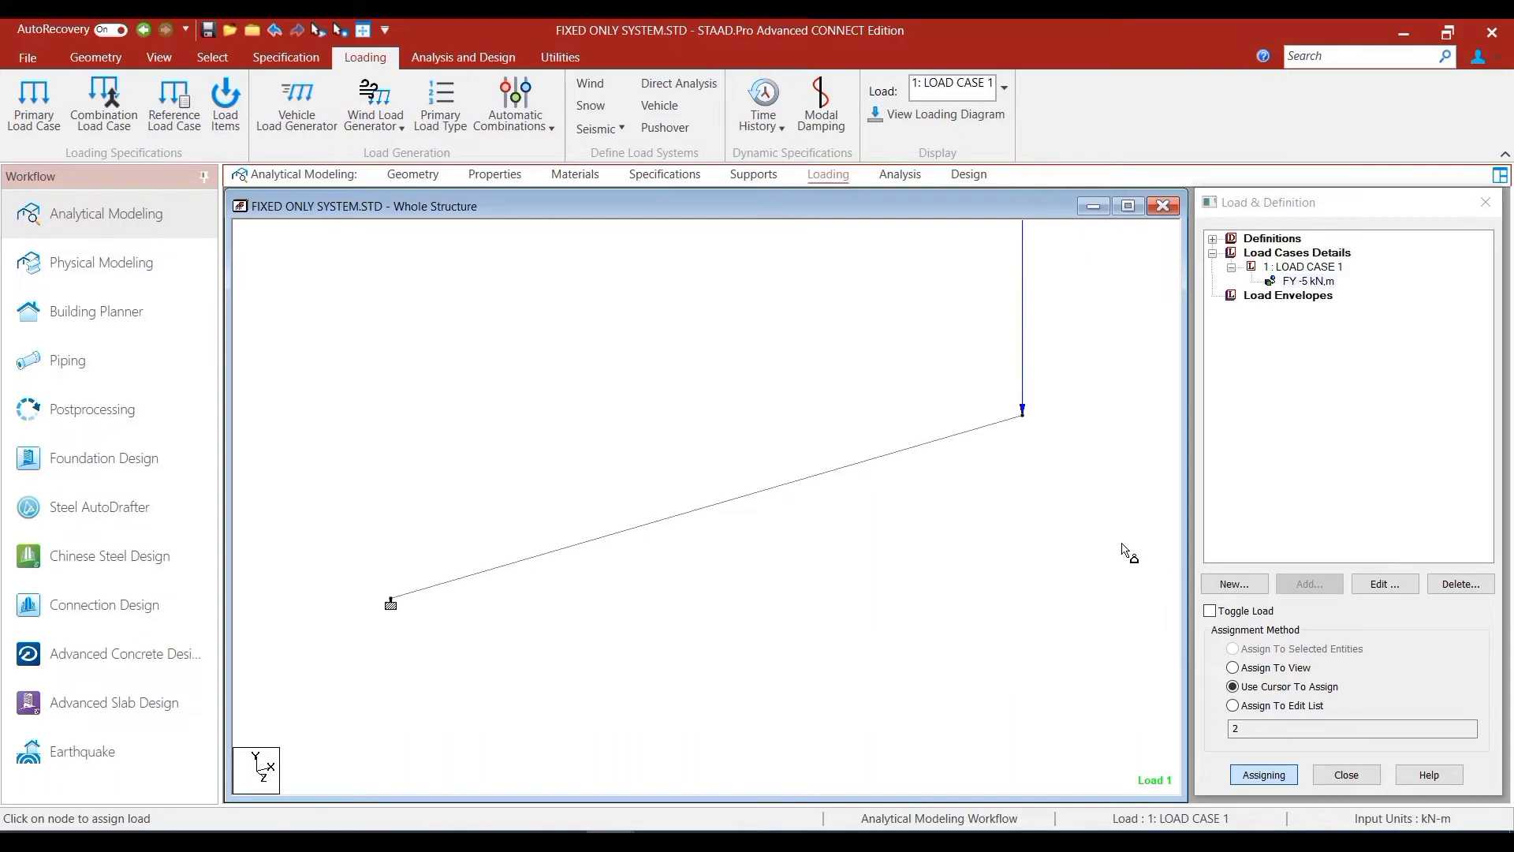
pyautogui.press('Left')
pyautogui.press('Right')
pyautogui.press('Left')
pyautogui.press('Left')
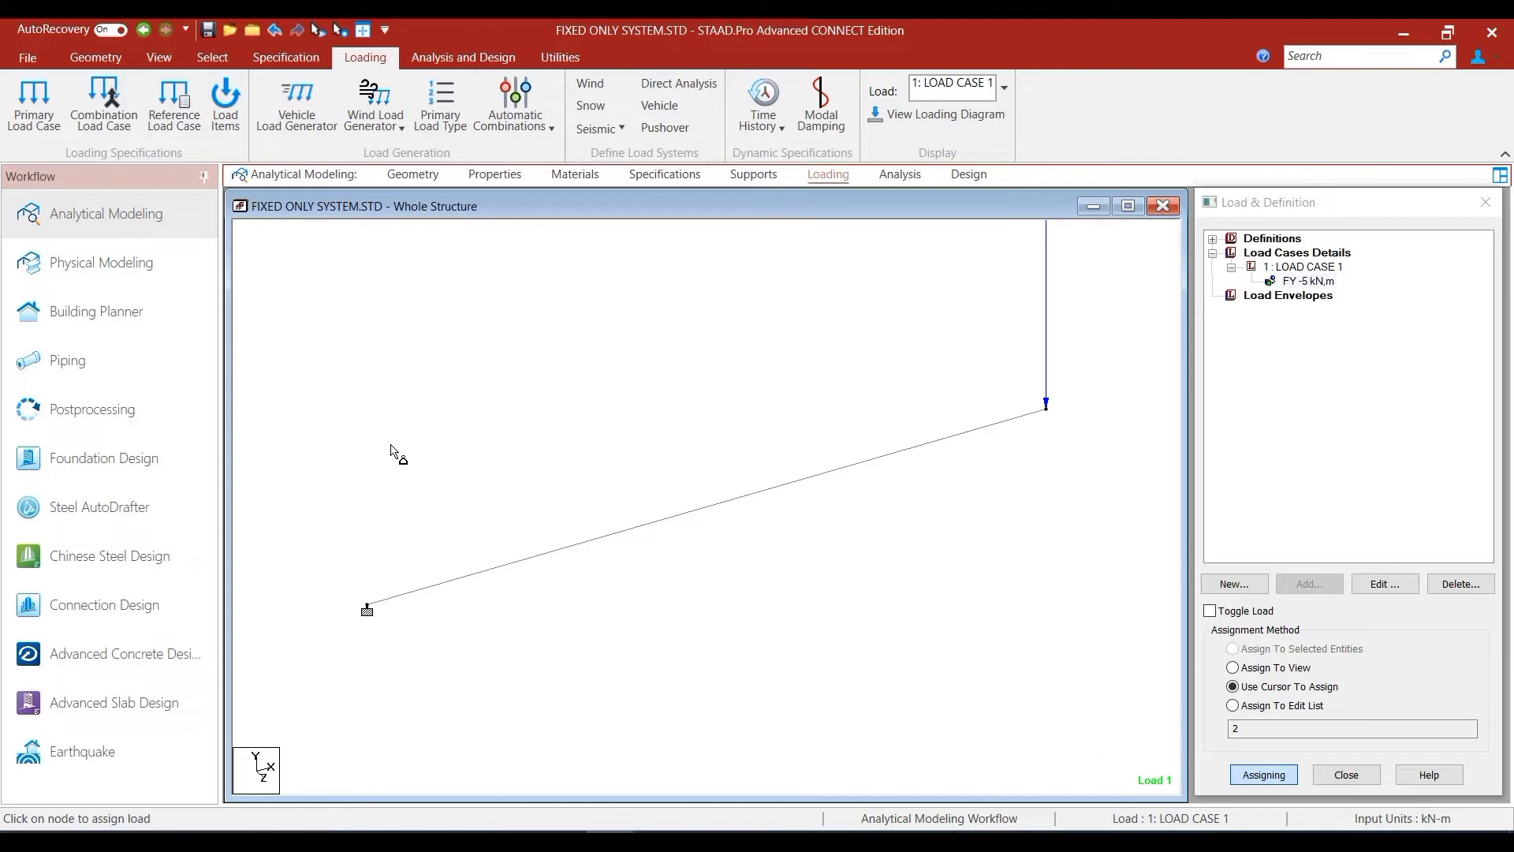
# - Set the point force load scale to 9 kN per m in the diagram settings, with changes applied immediately
pyautogui.rightClick(777, 389)
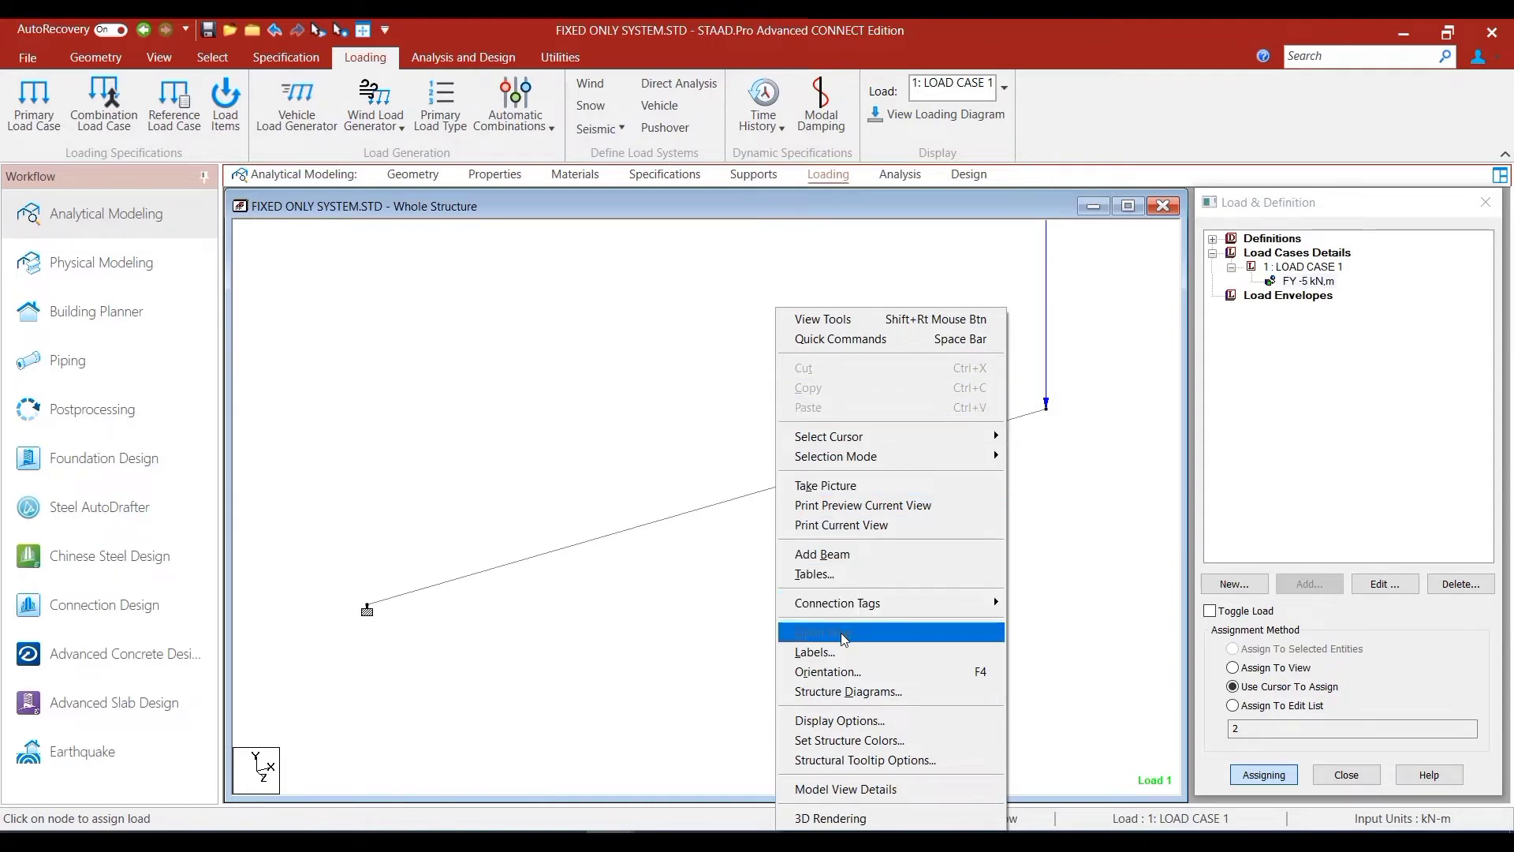
pyautogui.click(837, 659)
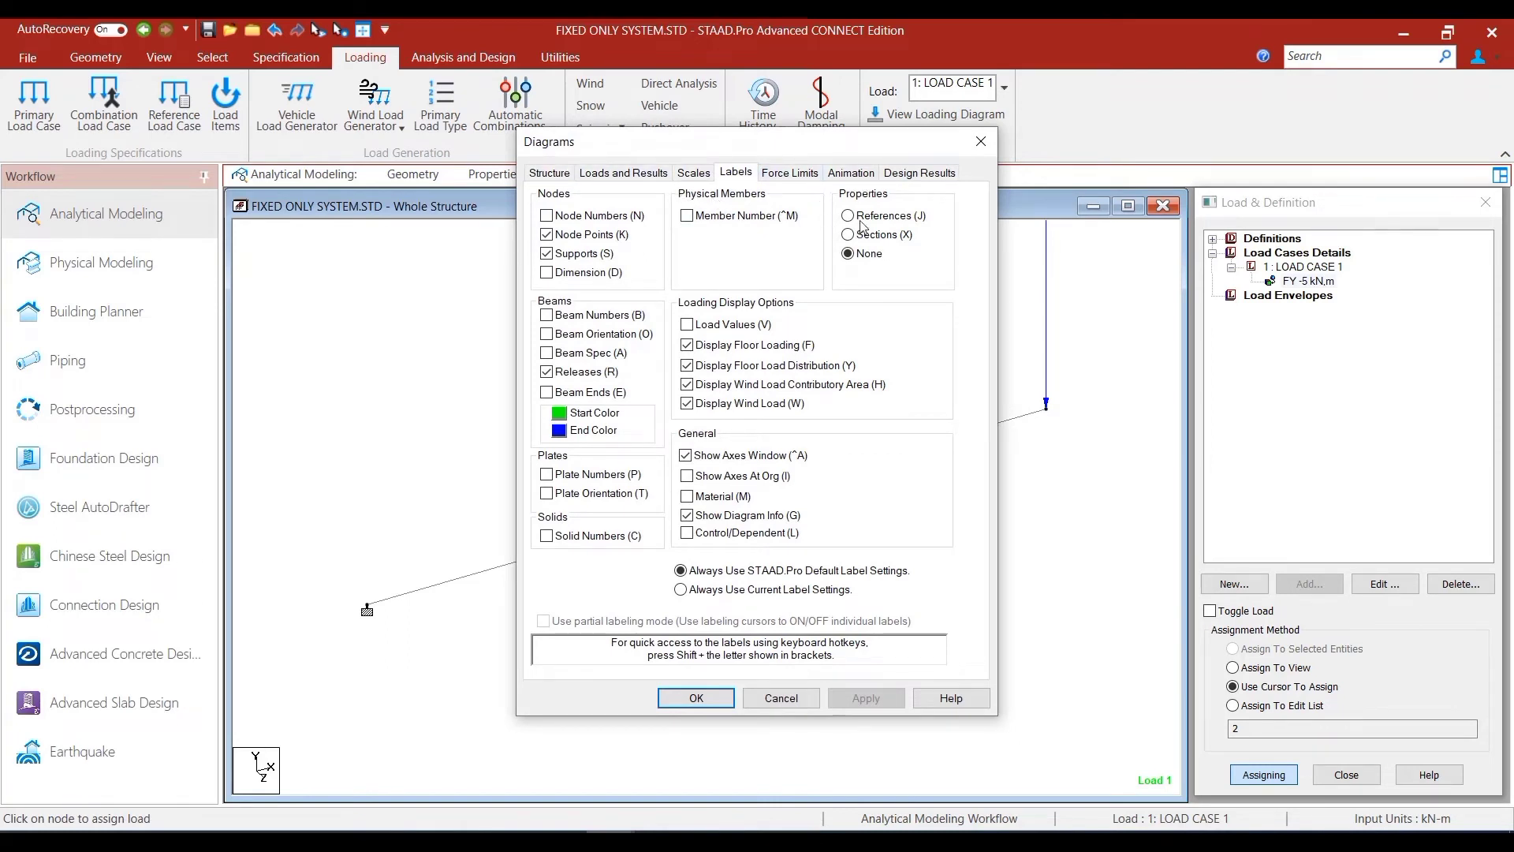
pyautogui.click(694, 172)
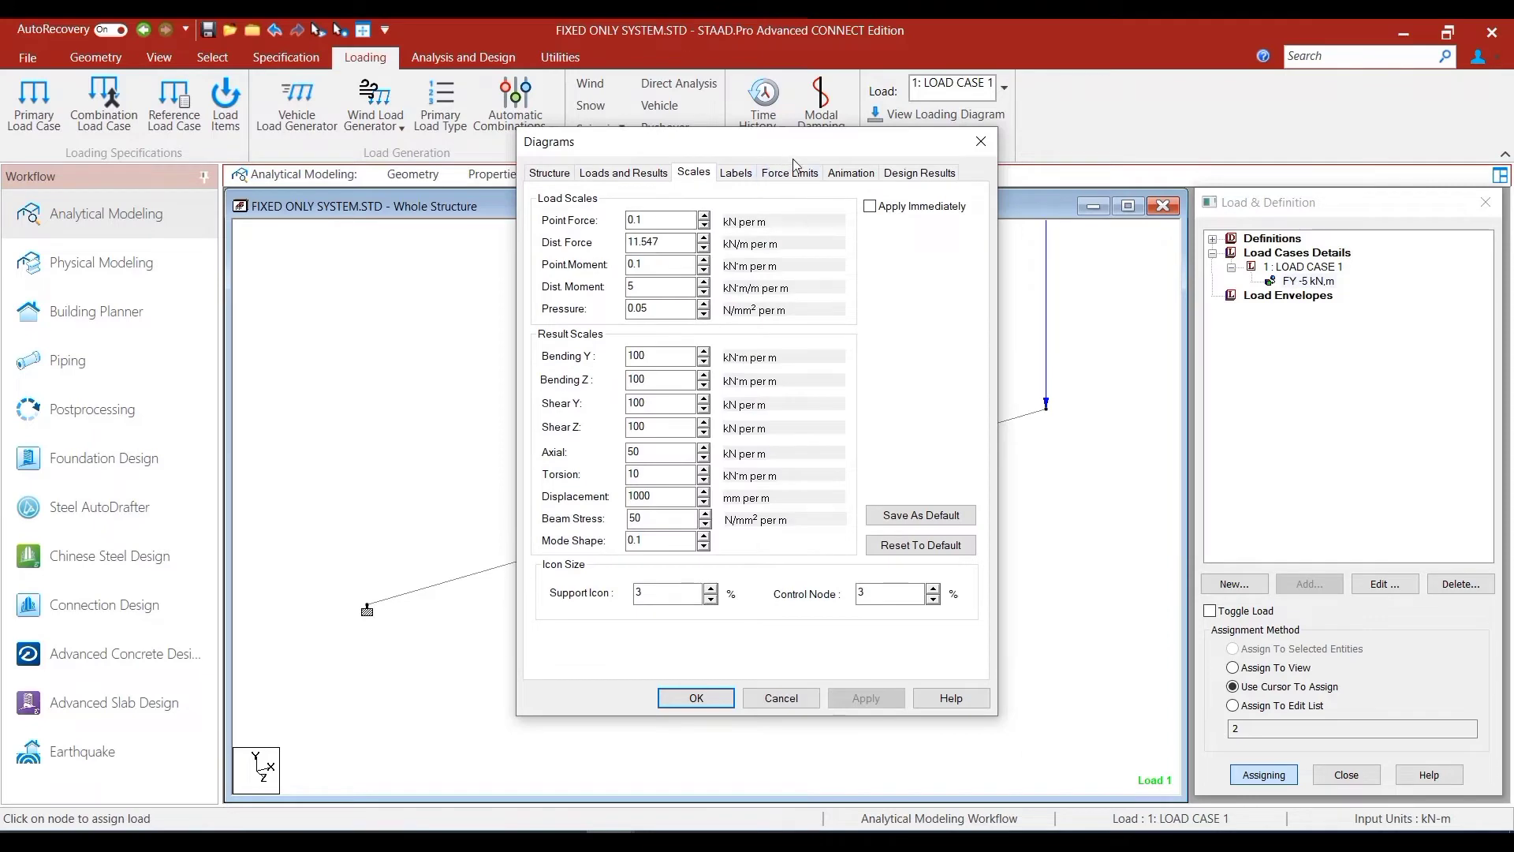
pyautogui.moveTo(793, 159); pyautogui.dragTo(1267, 203)
pyautogui.moveTo(1300, 179); pyautogui.dragTo(1419, 243)
pyautogui.click(1350, 531)
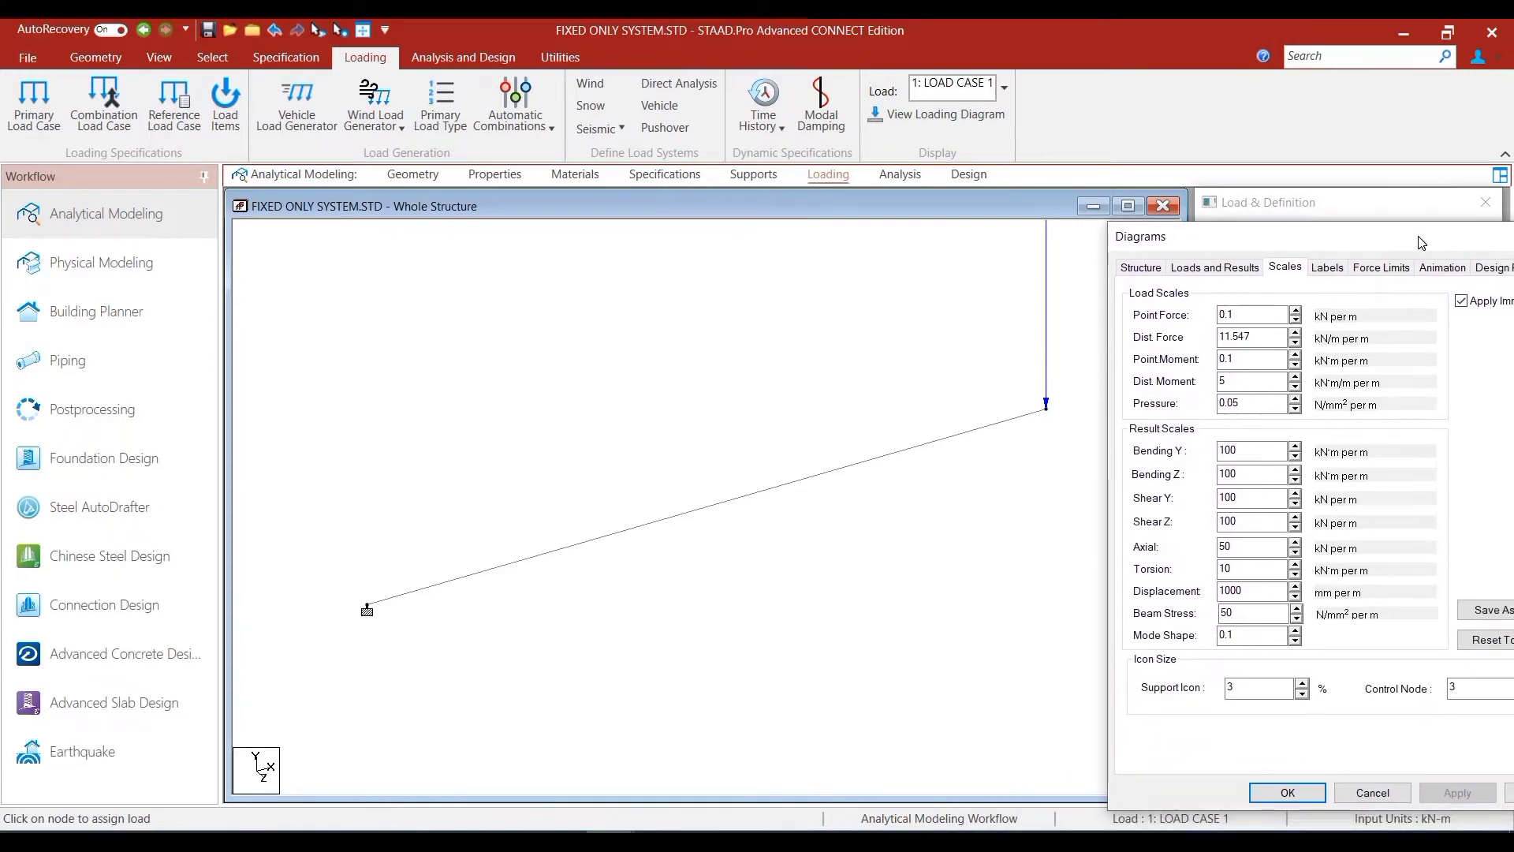
pyautogui.click(1295, 312)
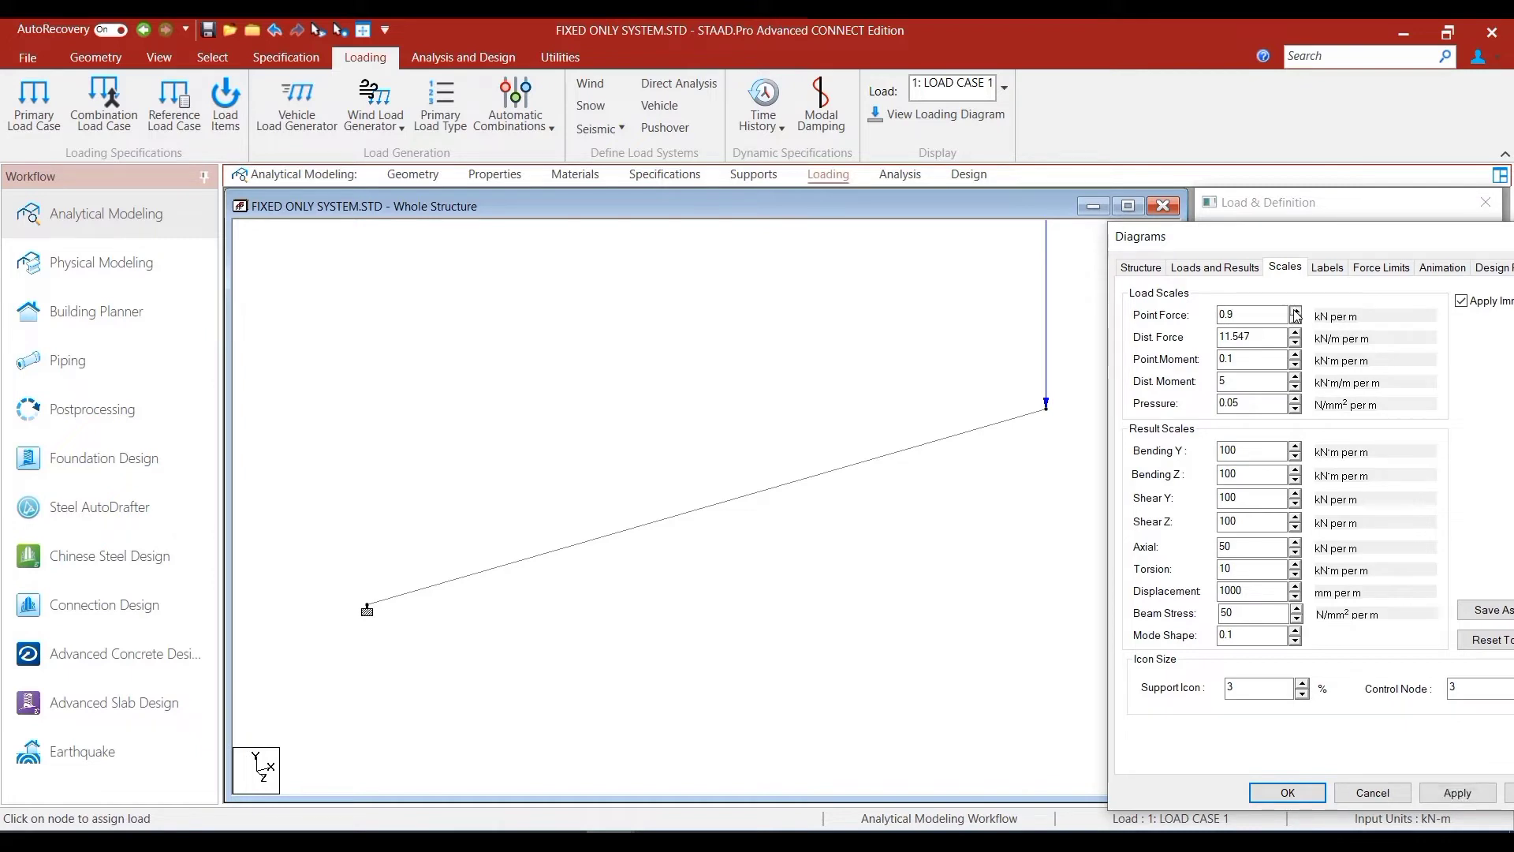
pyautogui.moveTo(1296, 312); pyautogui.dragTo(1296, 314)
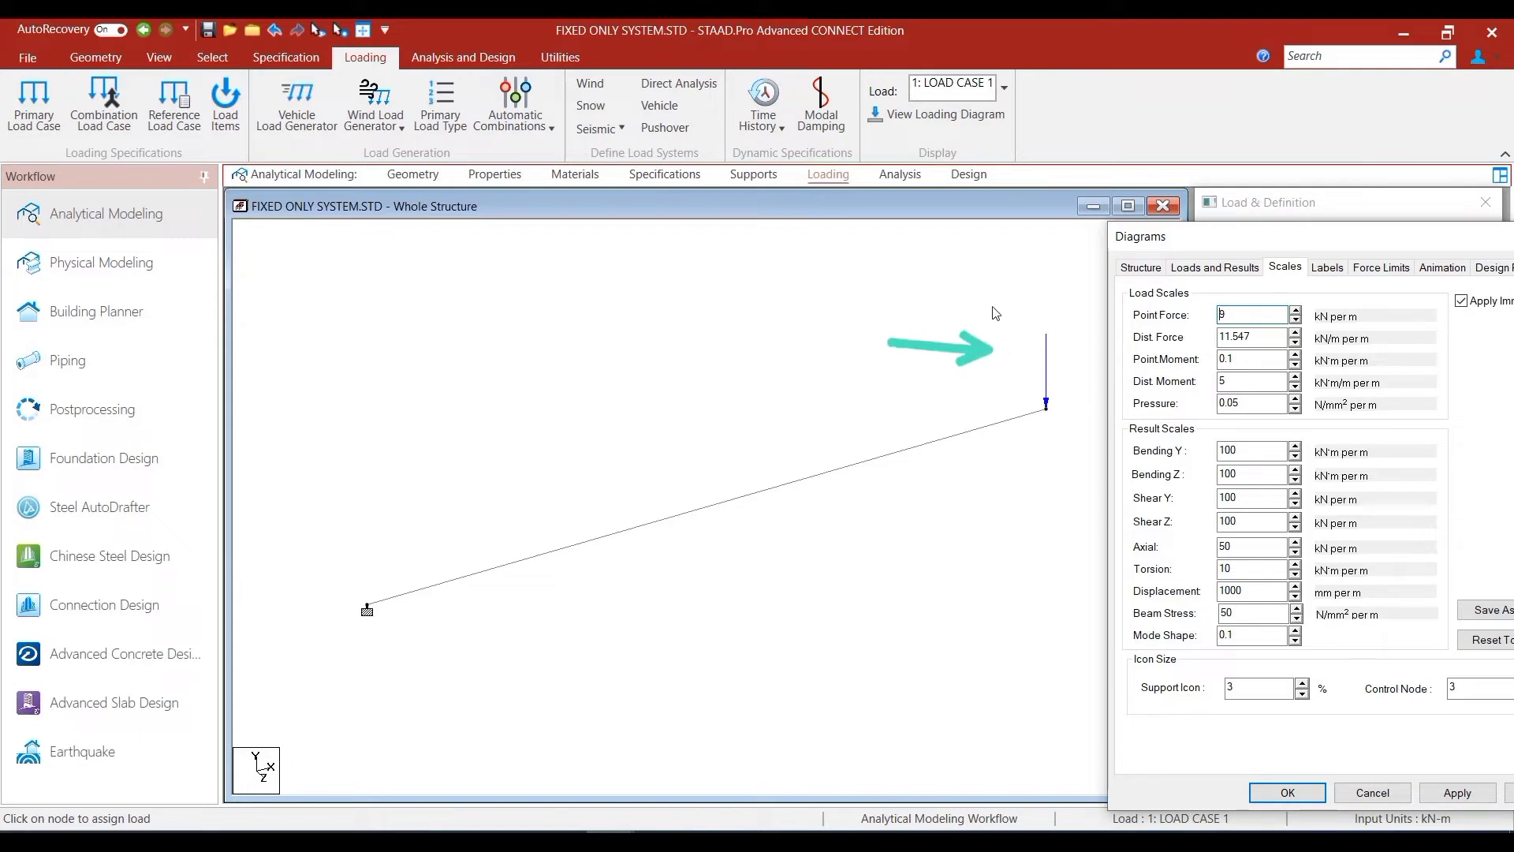
pyautogui.moveTo(1247, 245); pyautogui.dragTo(1155, 194)
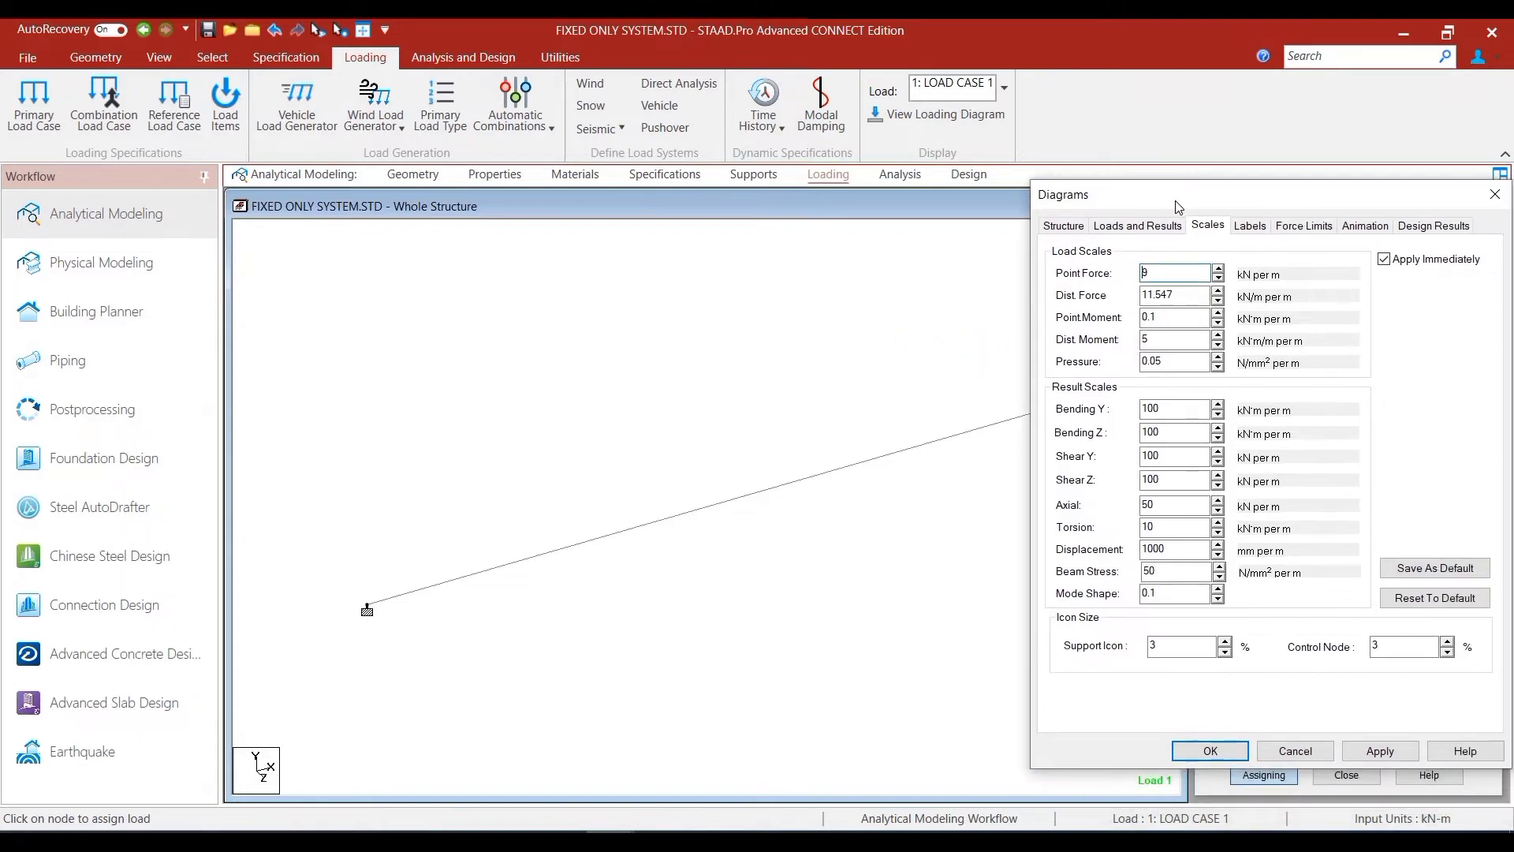
pyautogui.click(1380, 751)
pyautogui.click(1199, 745)
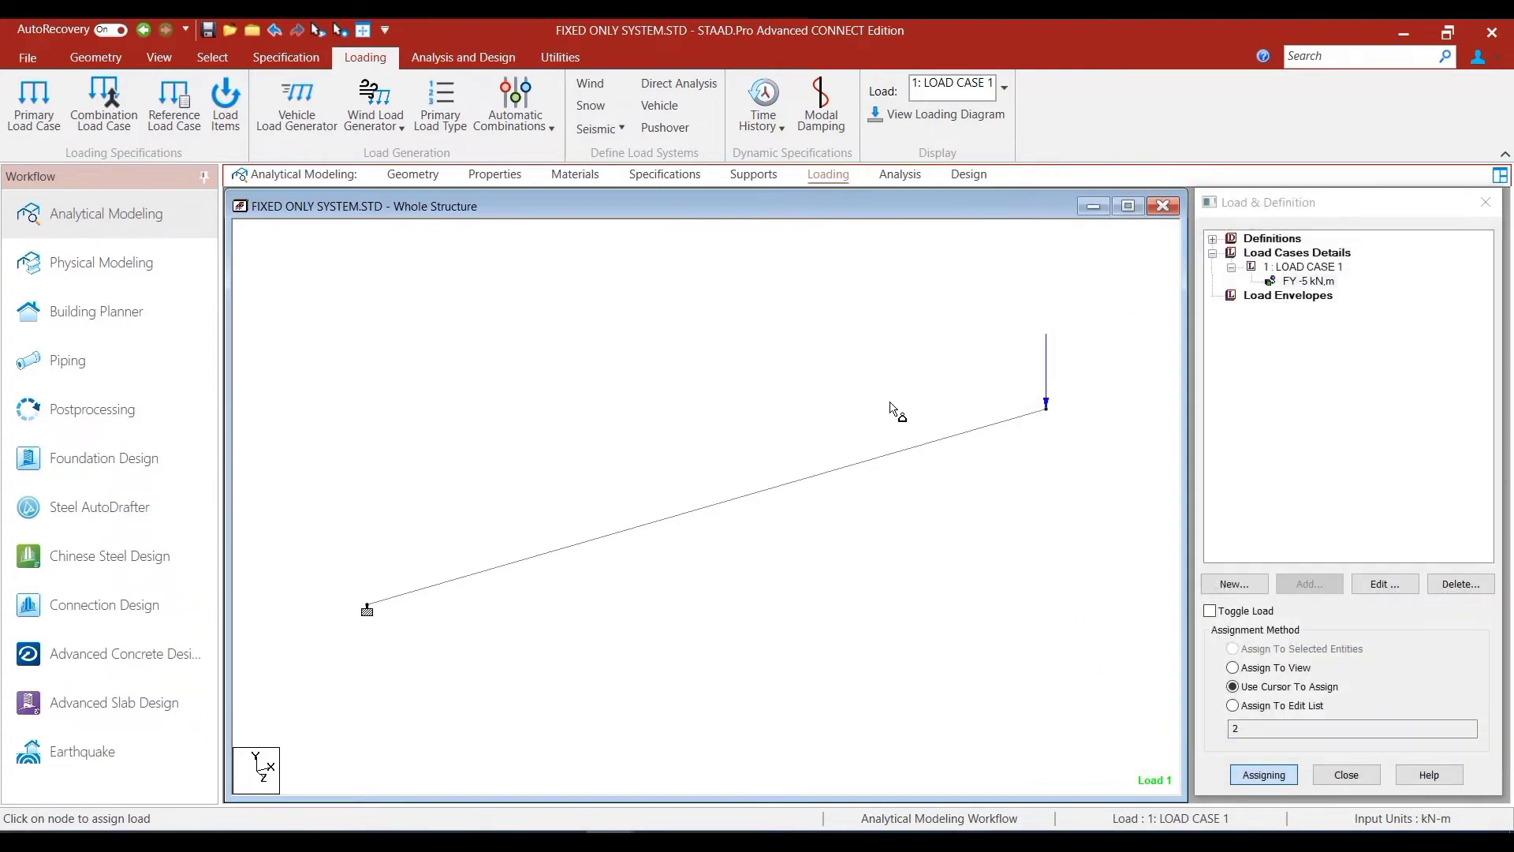
# - Turn on the Load Values label so the nodal load's magnitude is displayed in the structure view
pyautogui.rightClick(896, 362)
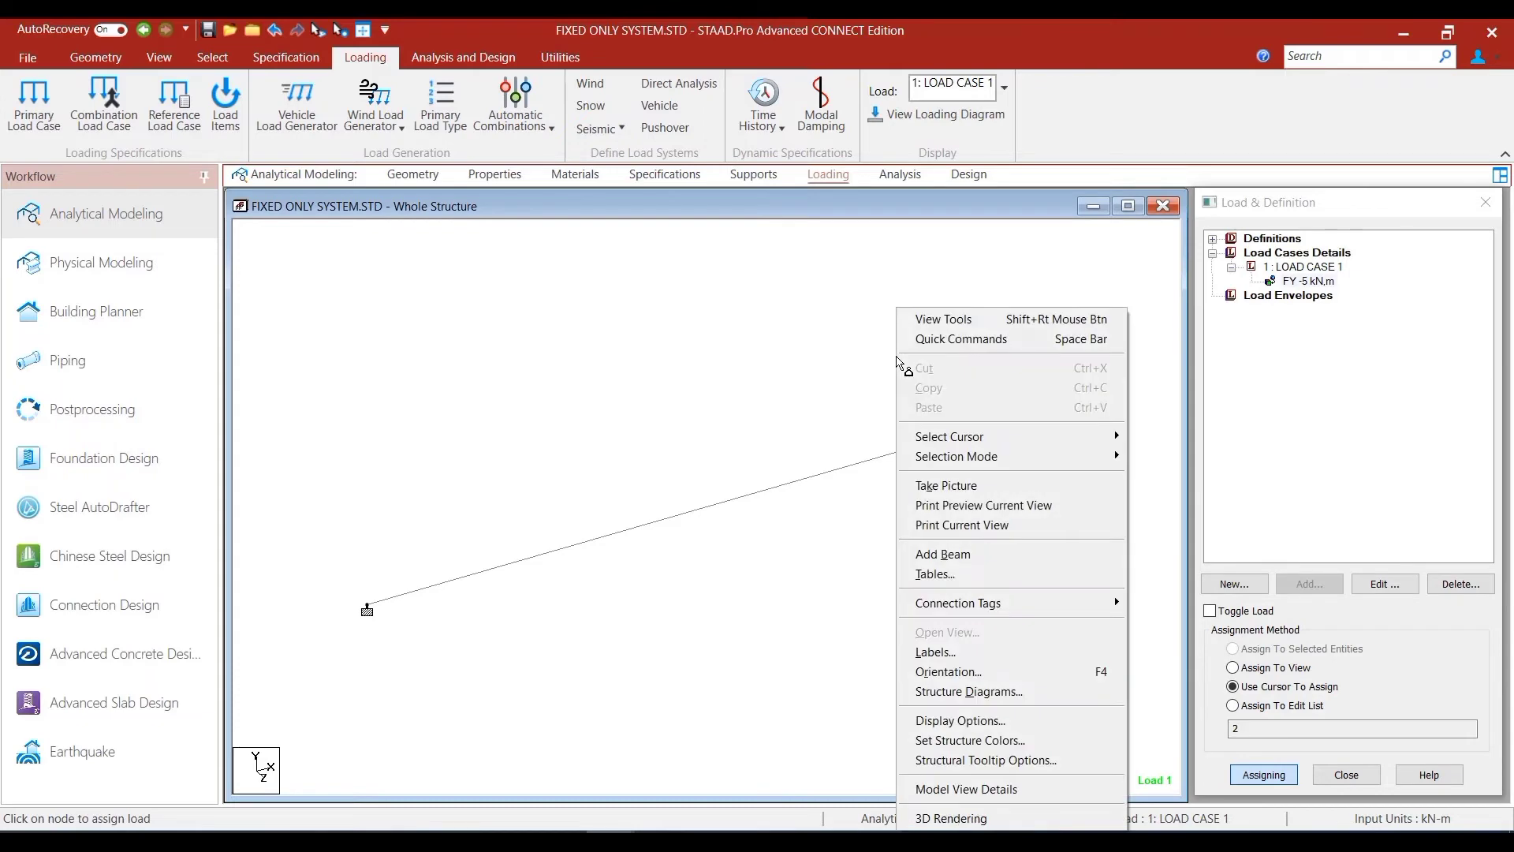
pyautogui.click(968, 663)
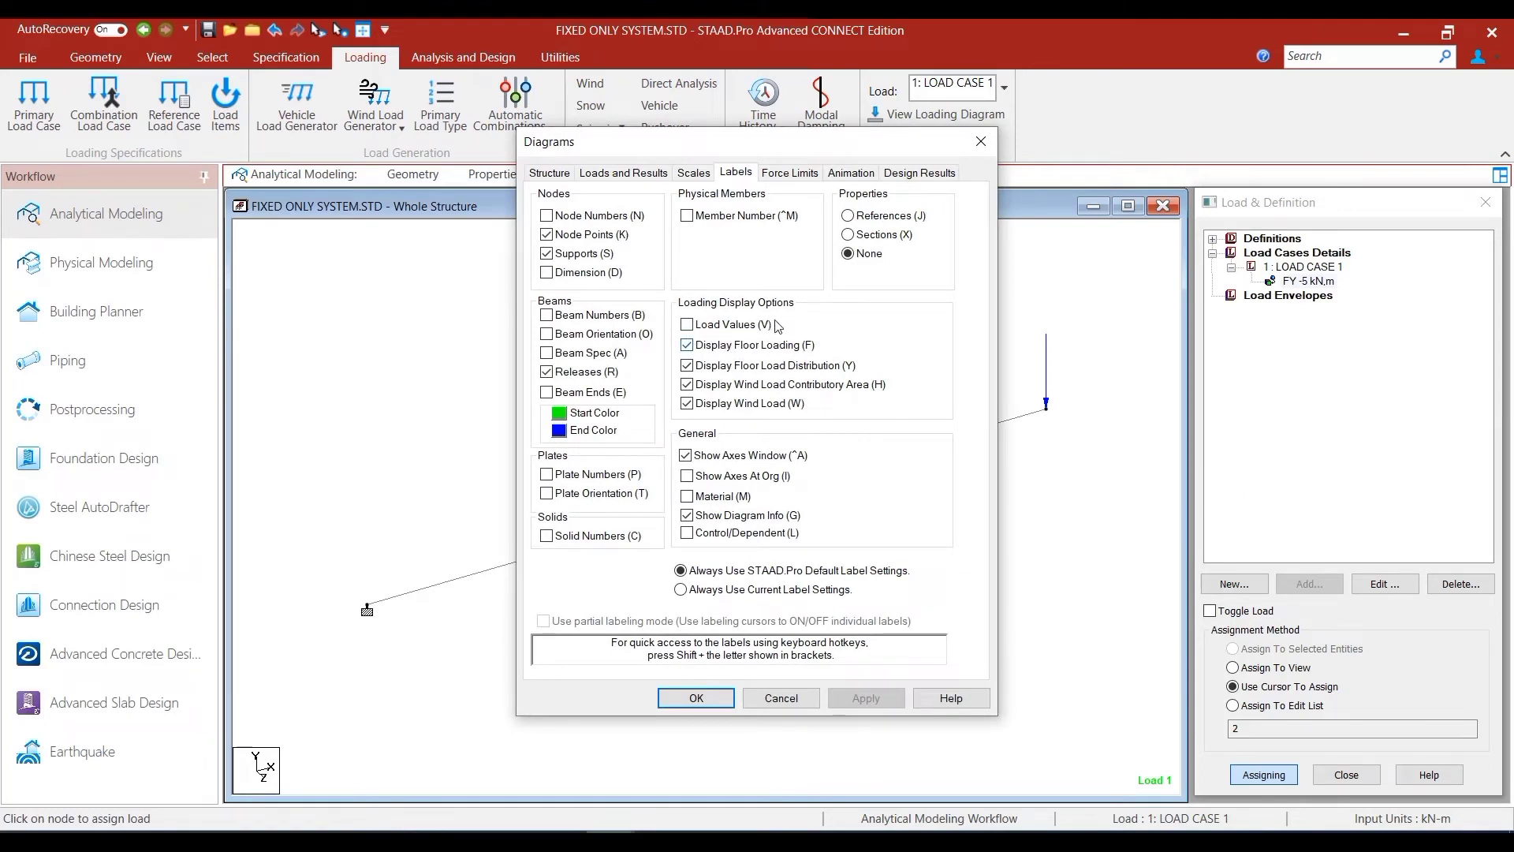
pyautogui.click(687, 324)
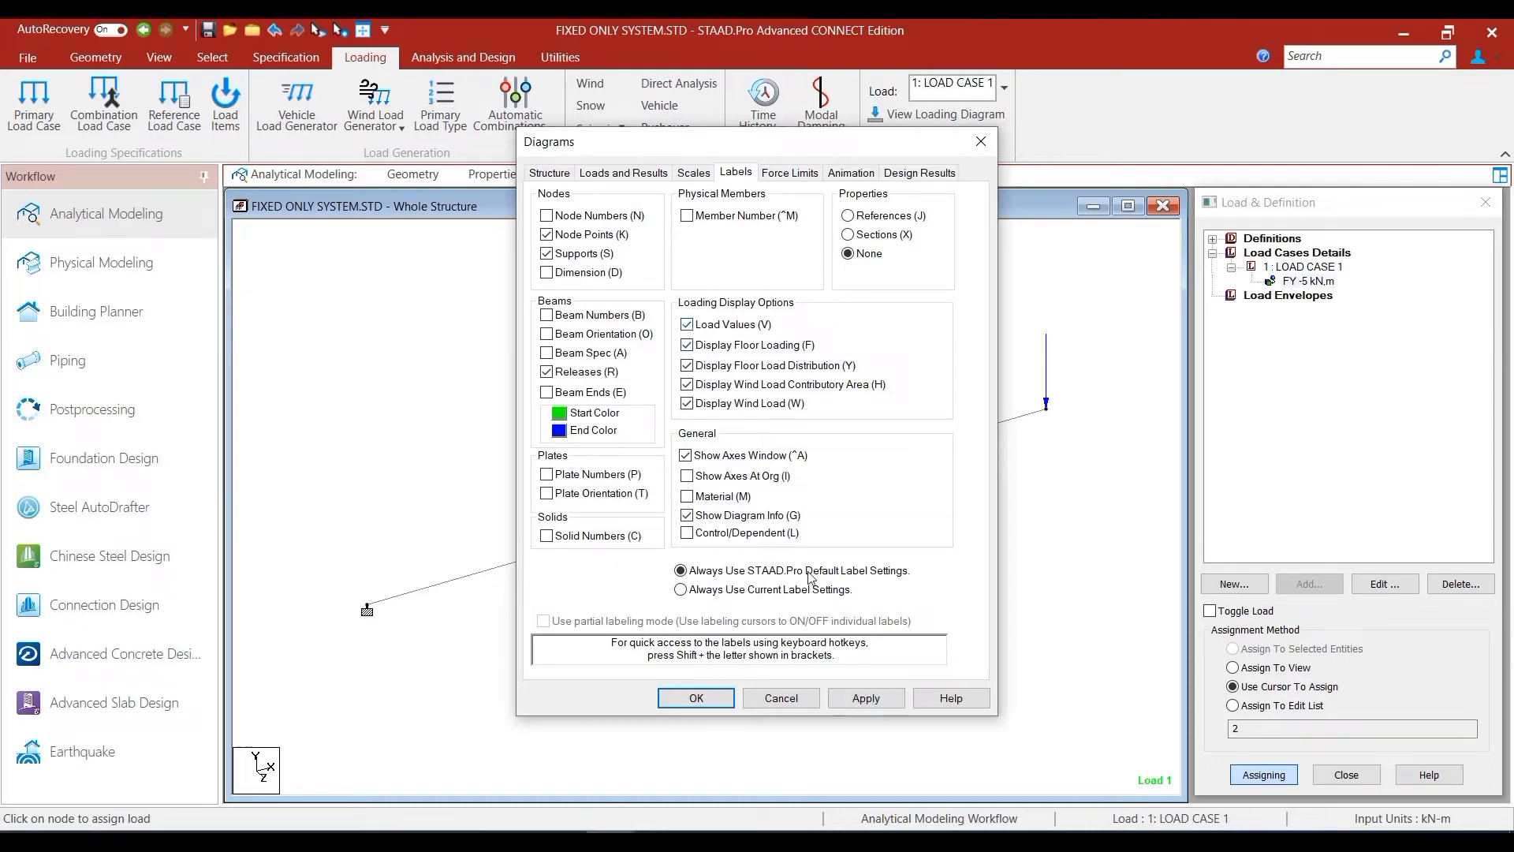
pyautogui.click(865, 697)
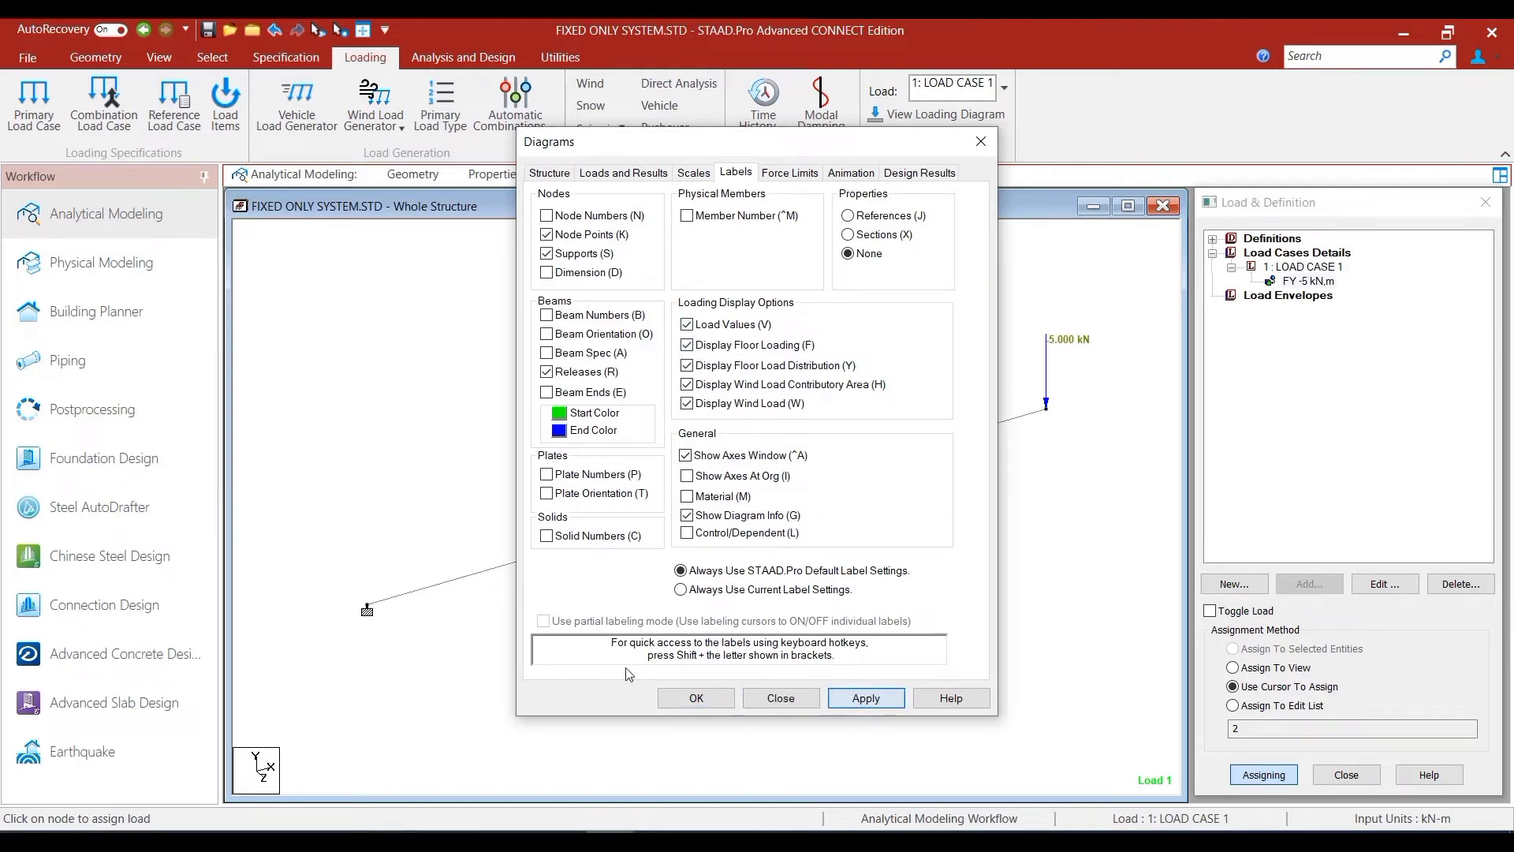
pyautogui.click(691, 699)
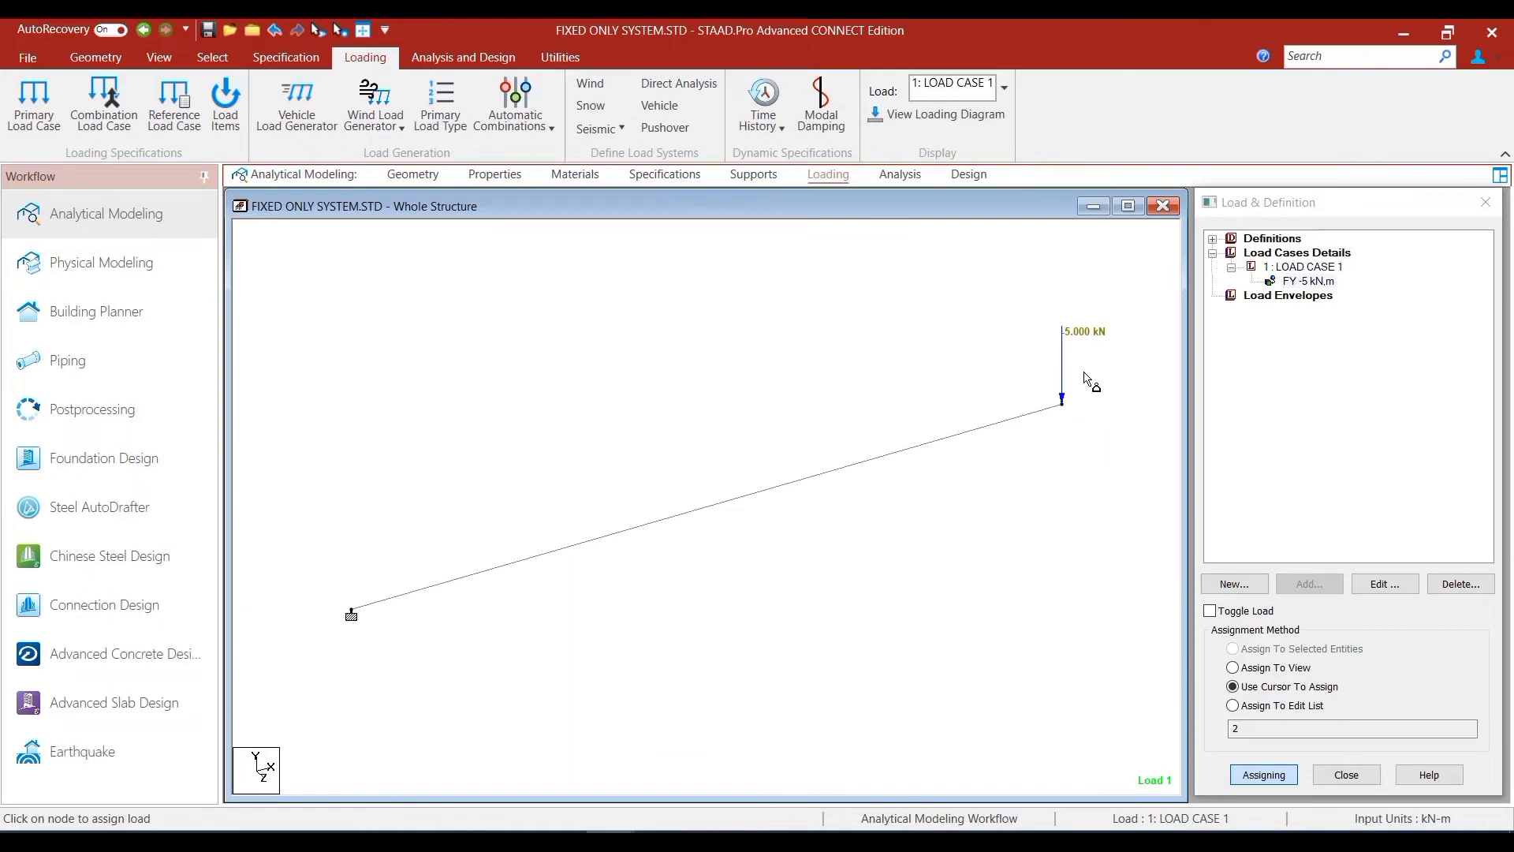
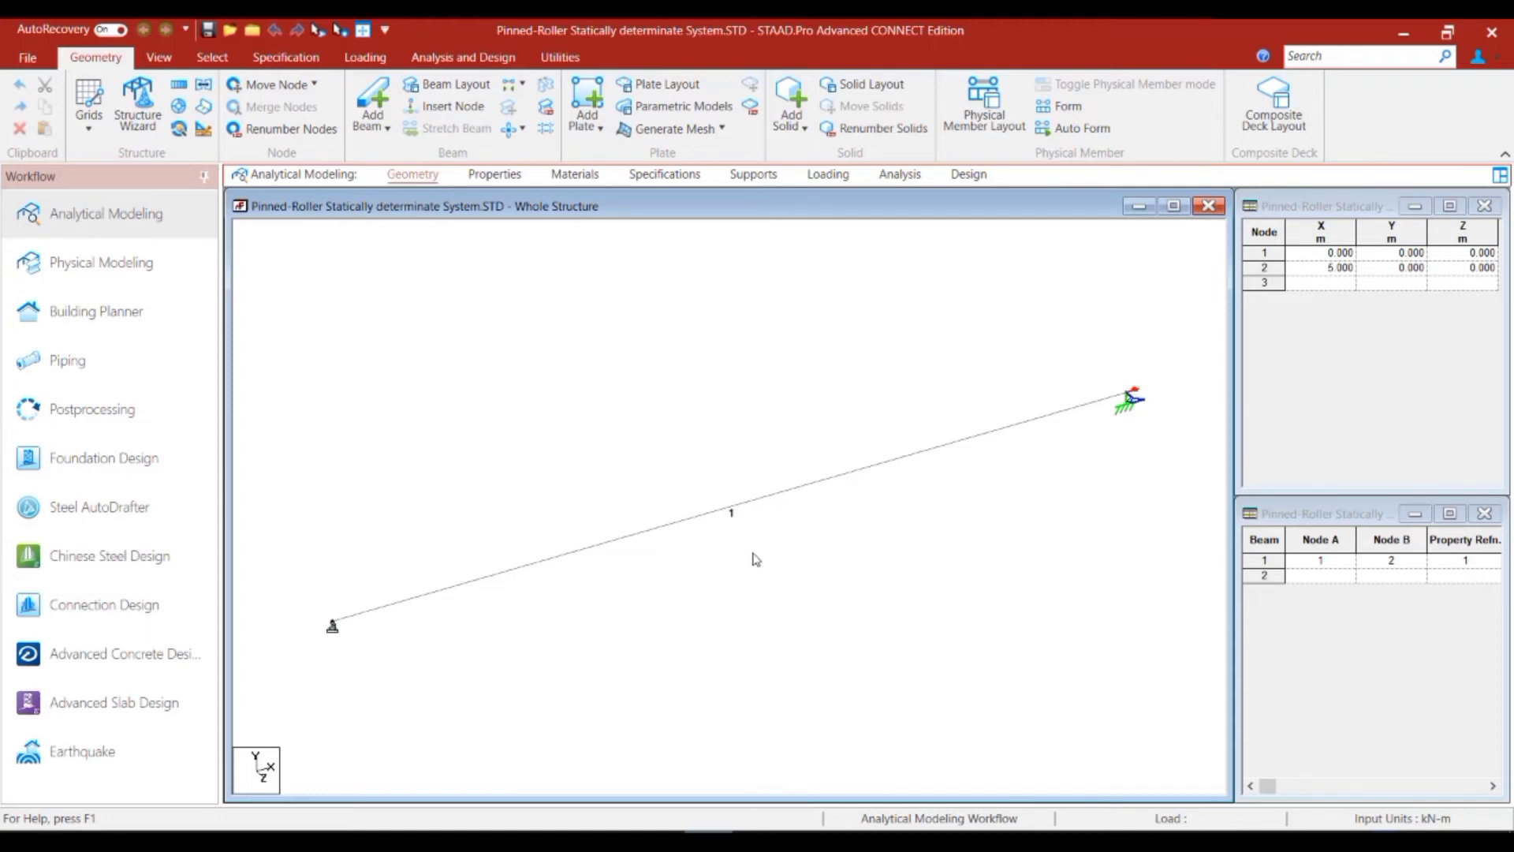
# - Insert a node at the midpoint of the pinned-roller beam and check the split by selecting the half at the pinned end
pyautogui.click(736, 509)
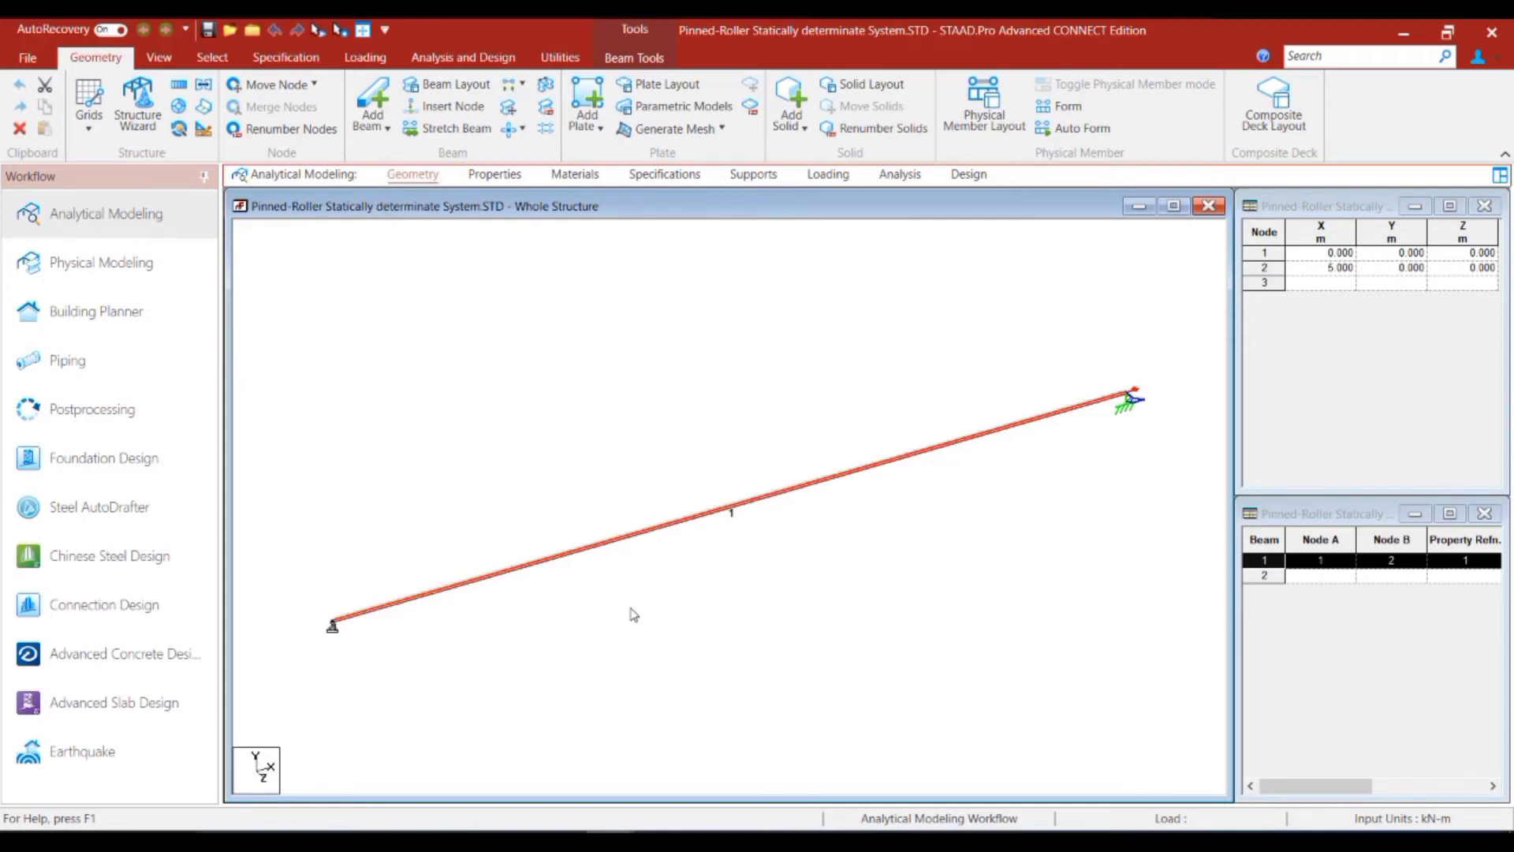
pyautogui.click(455, 108)
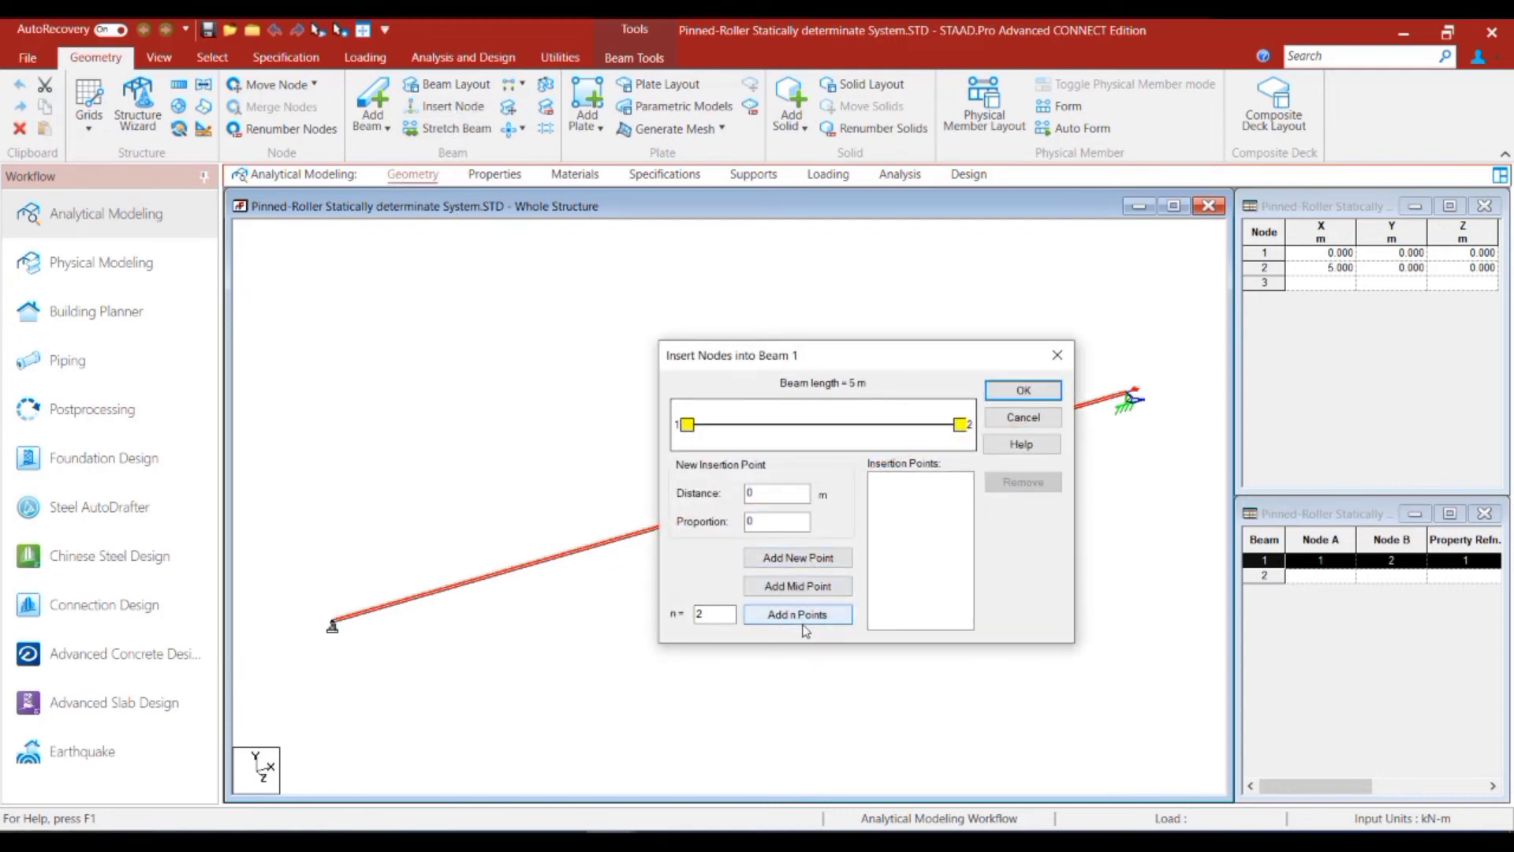
pyautogui.click(807, 588)
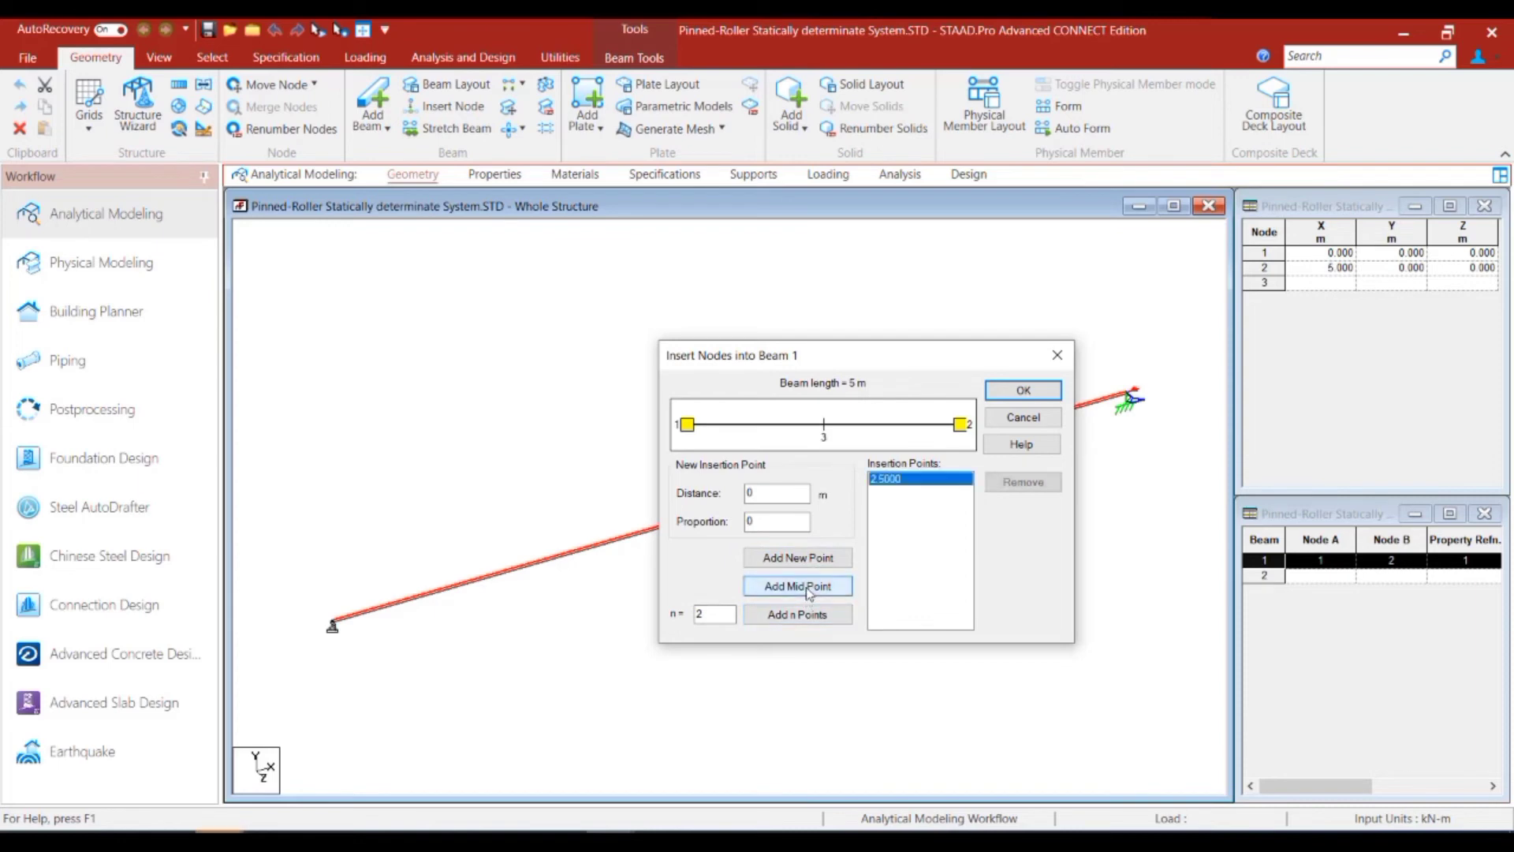
pyautogui.click(1023, 391)
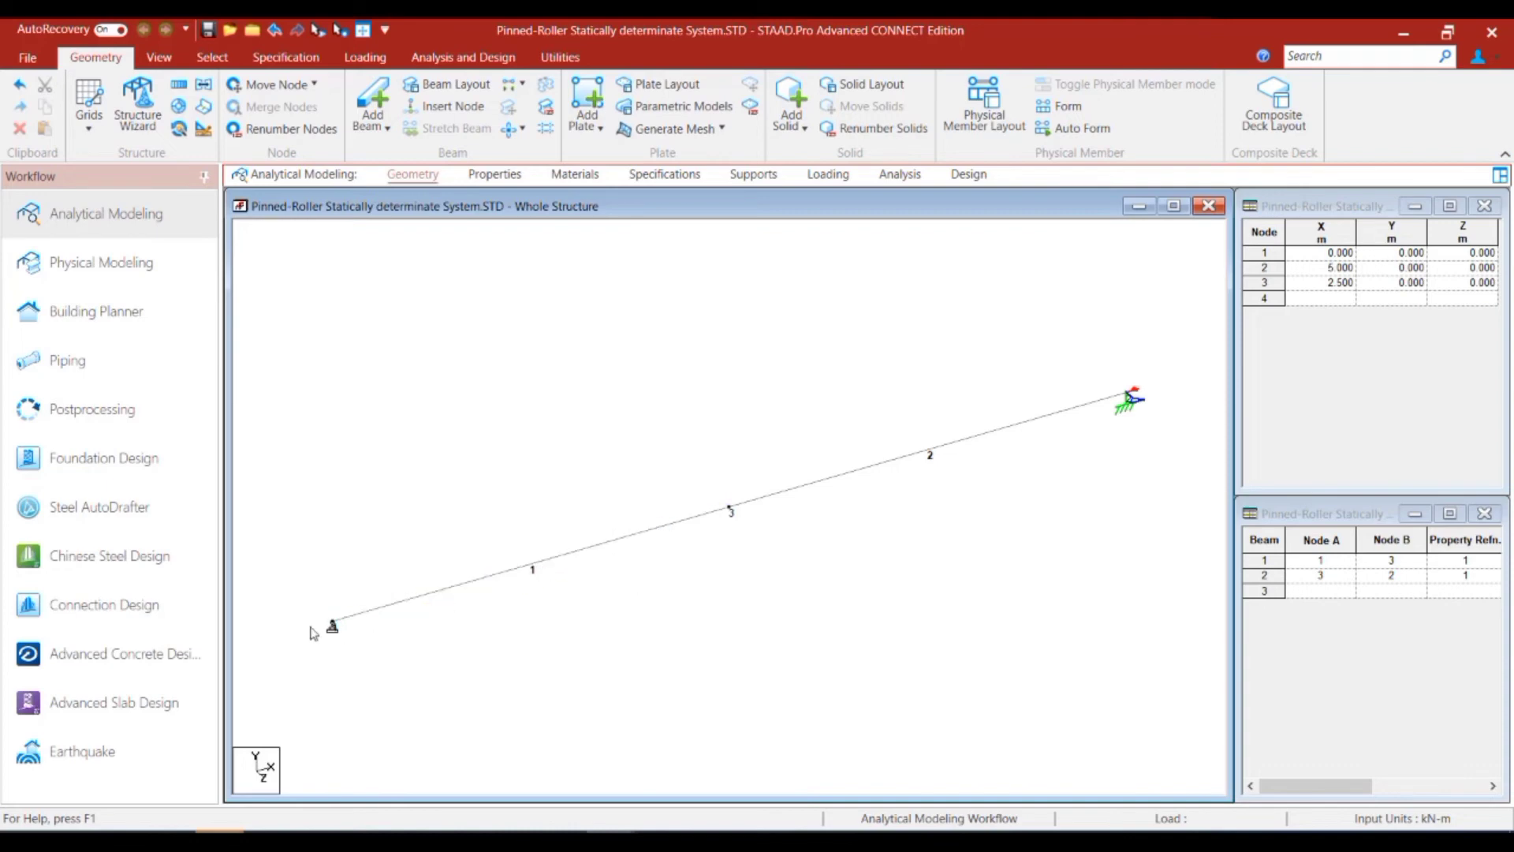
pyautogui.click(592, 550)
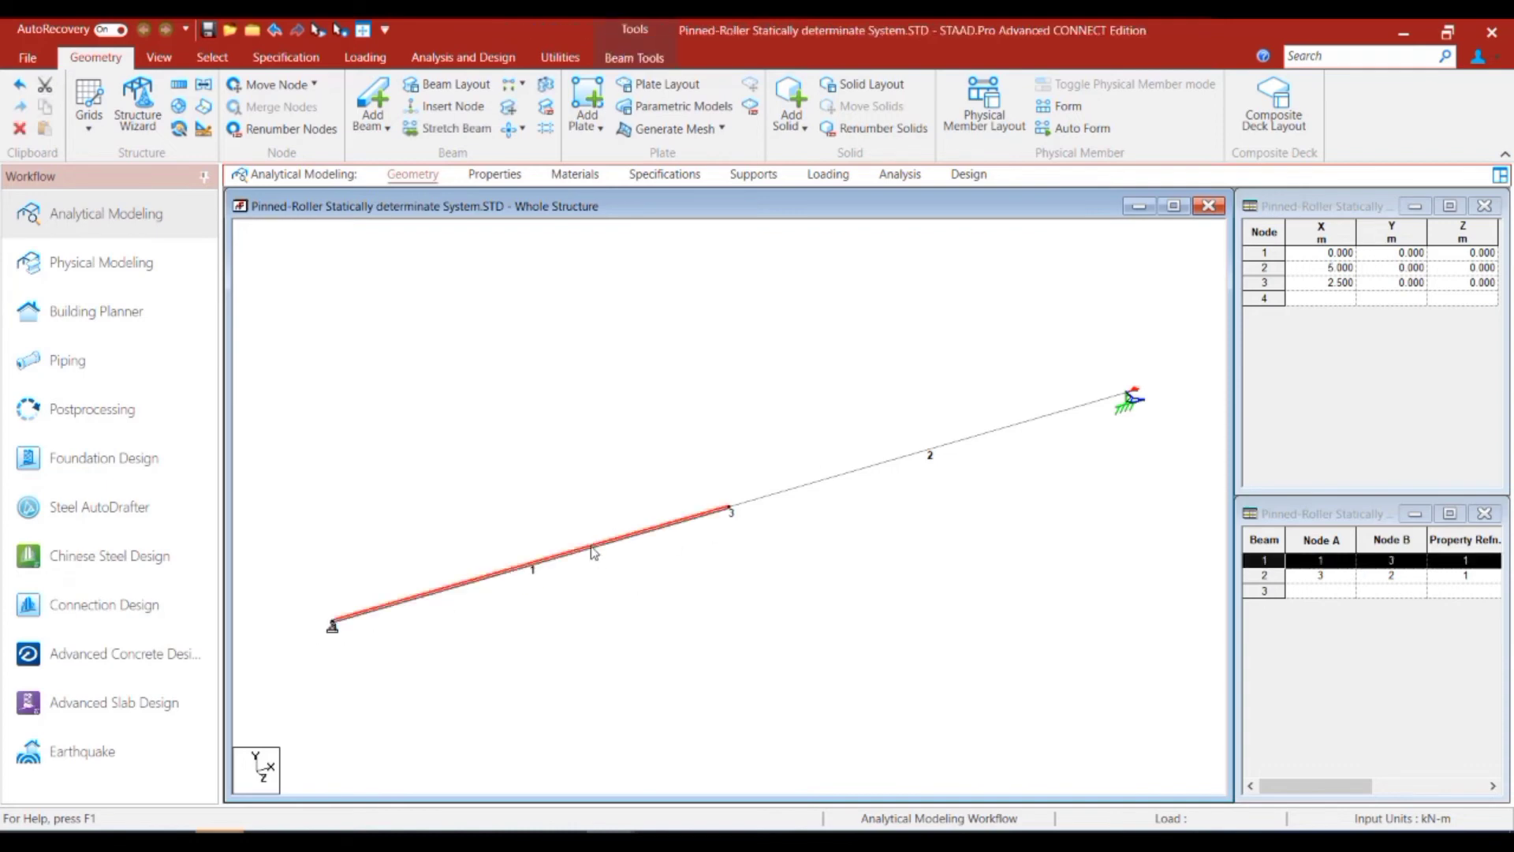
pyautogui.click(779, 548)
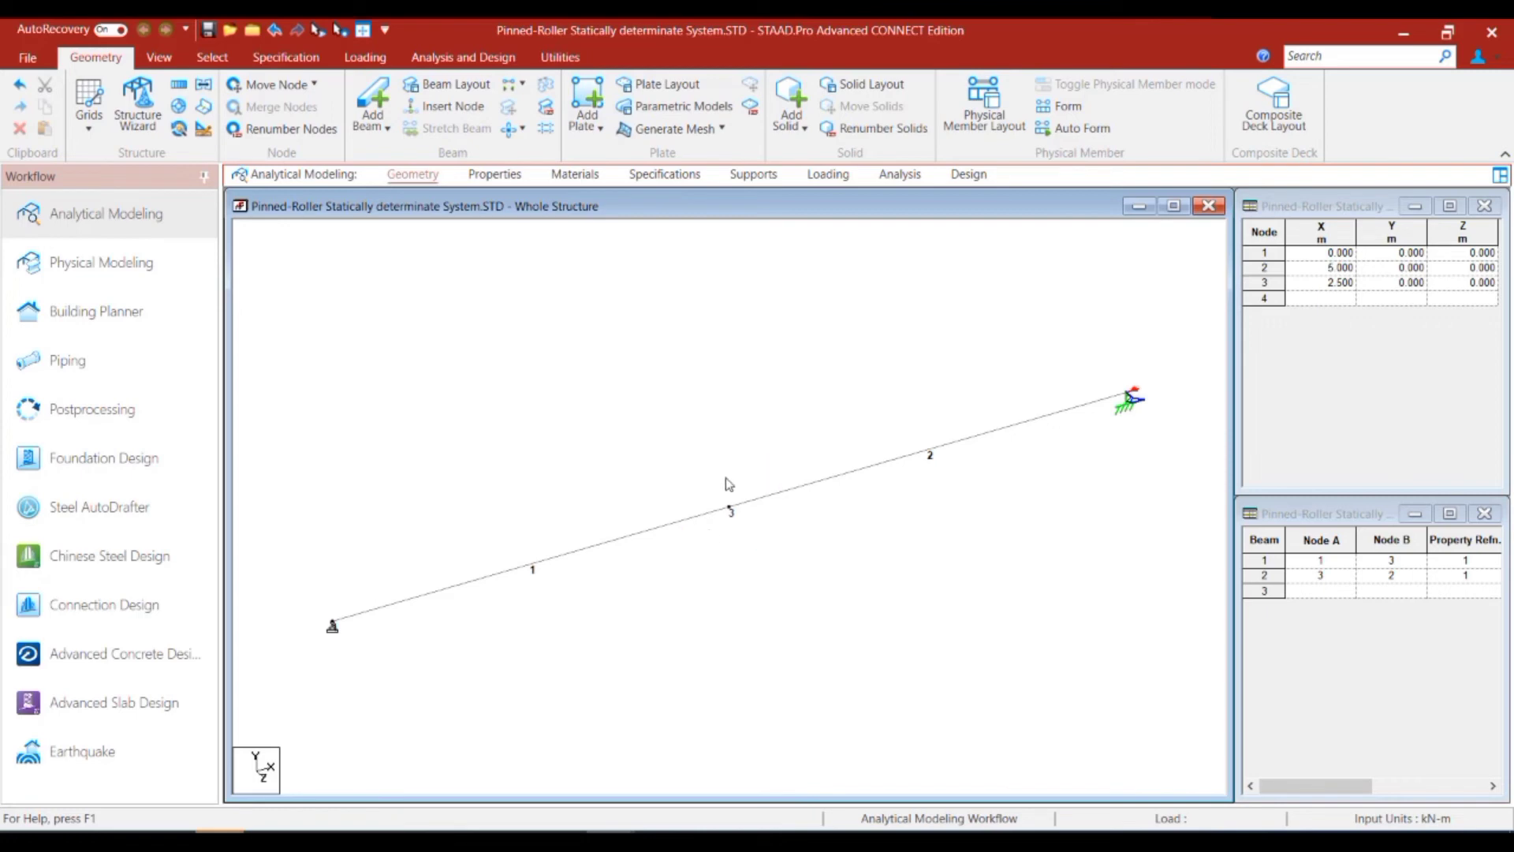
# - Create primary load case LOAD CASE 1 with loading type None and start a nodal load item for it
pyautogui.click(833, 178)
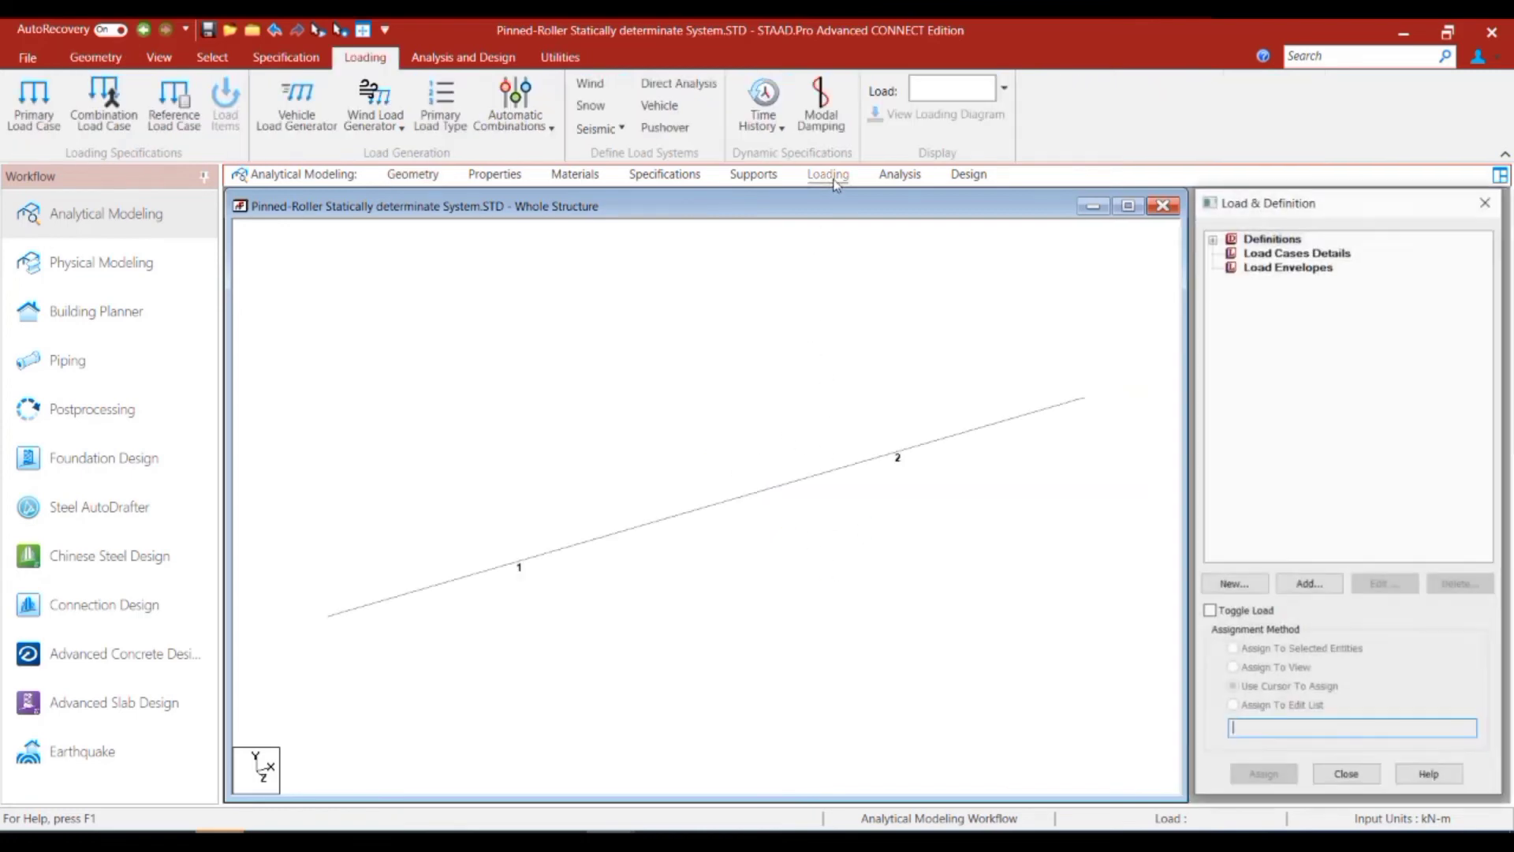
pyautogui.click(1288, 253)
pyautogui.click(1310, 584)
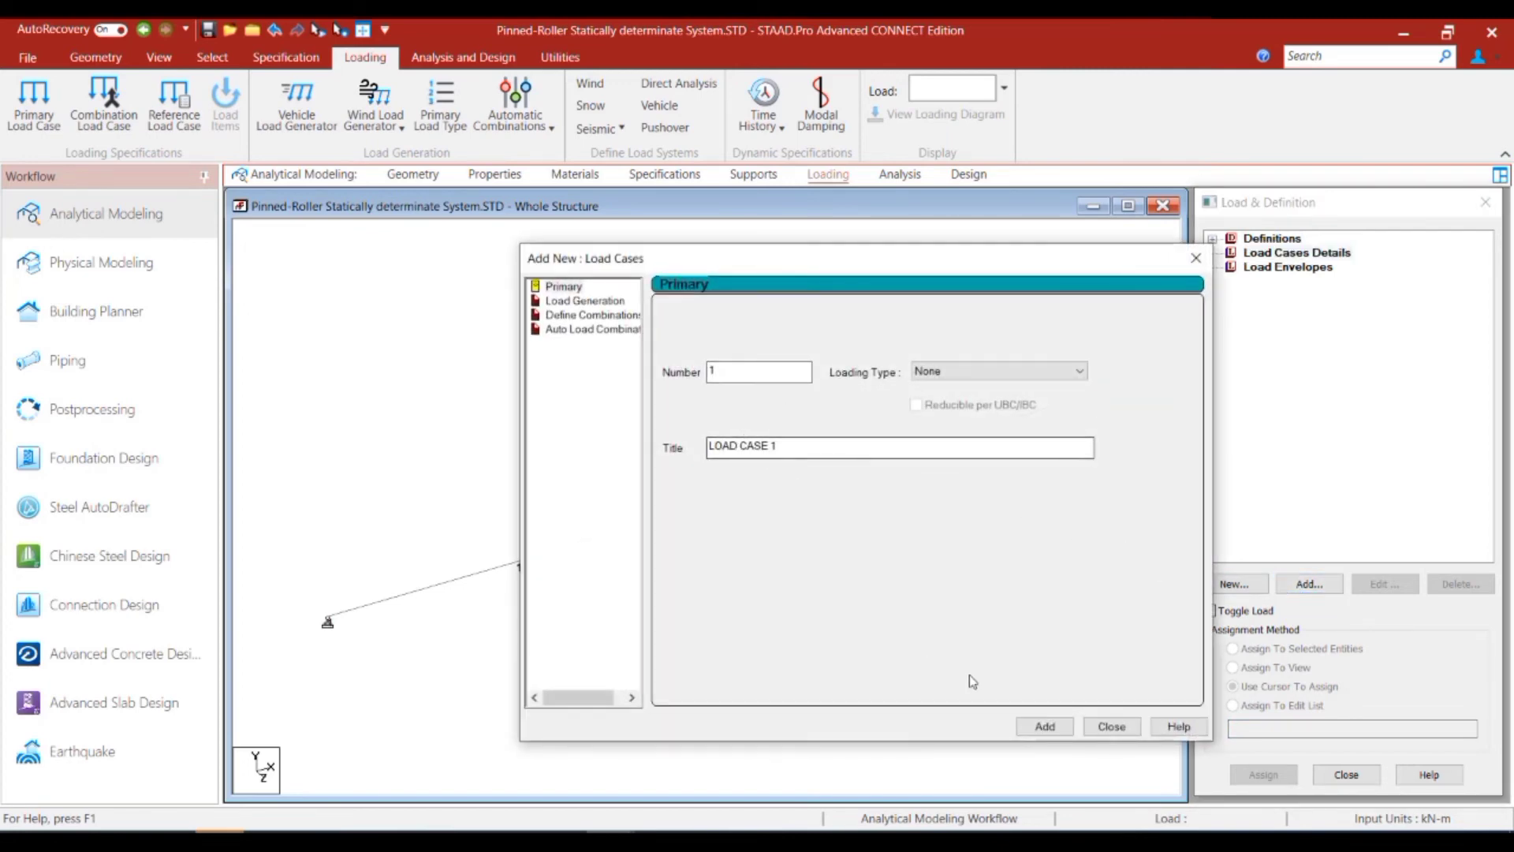
pyautogui.click(1037, 726)
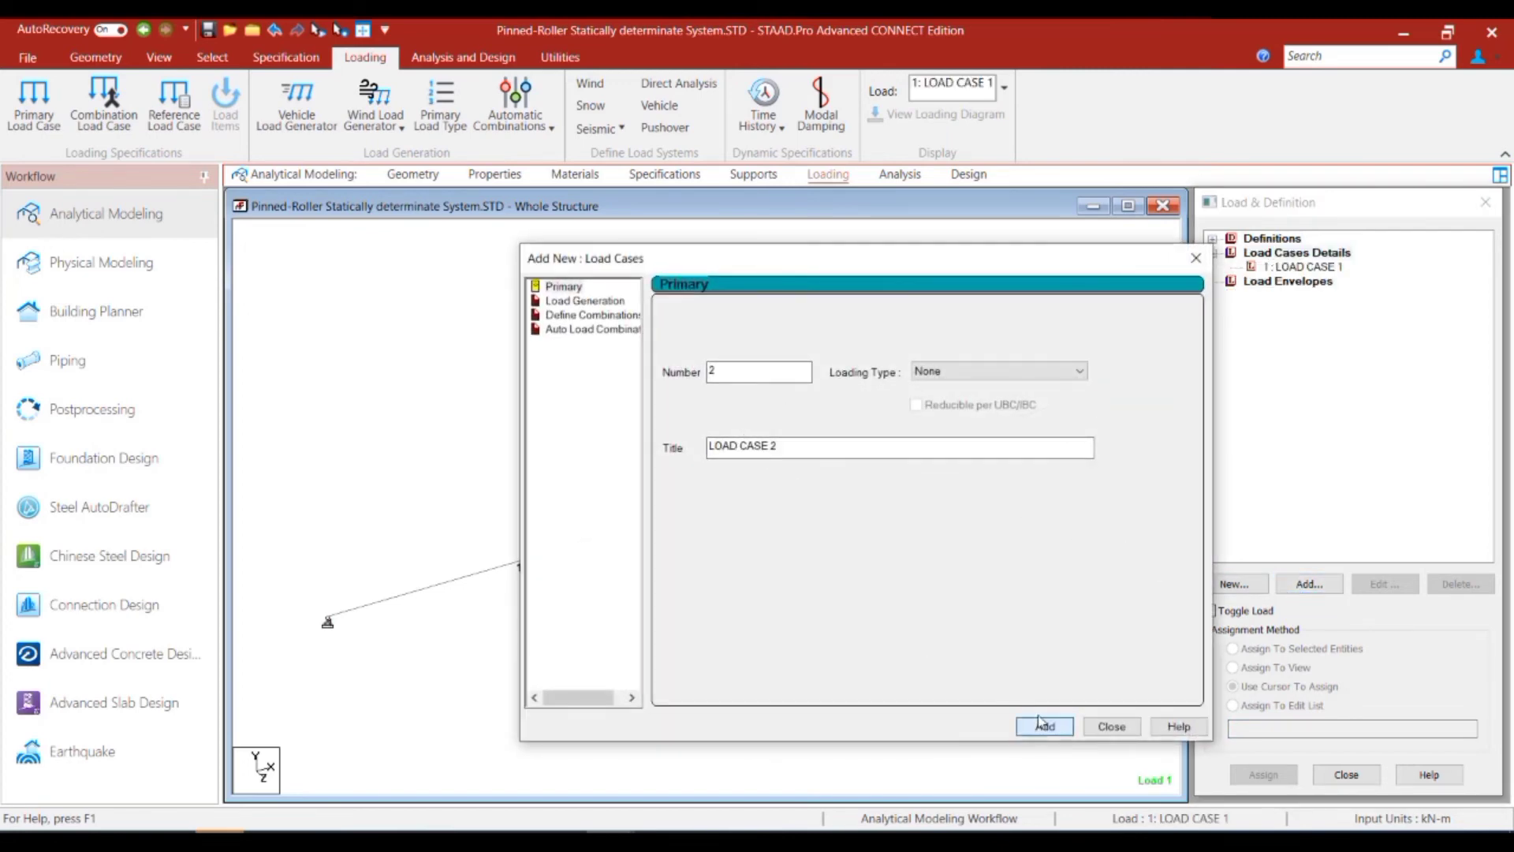
pyautogui.click(1299, 273)
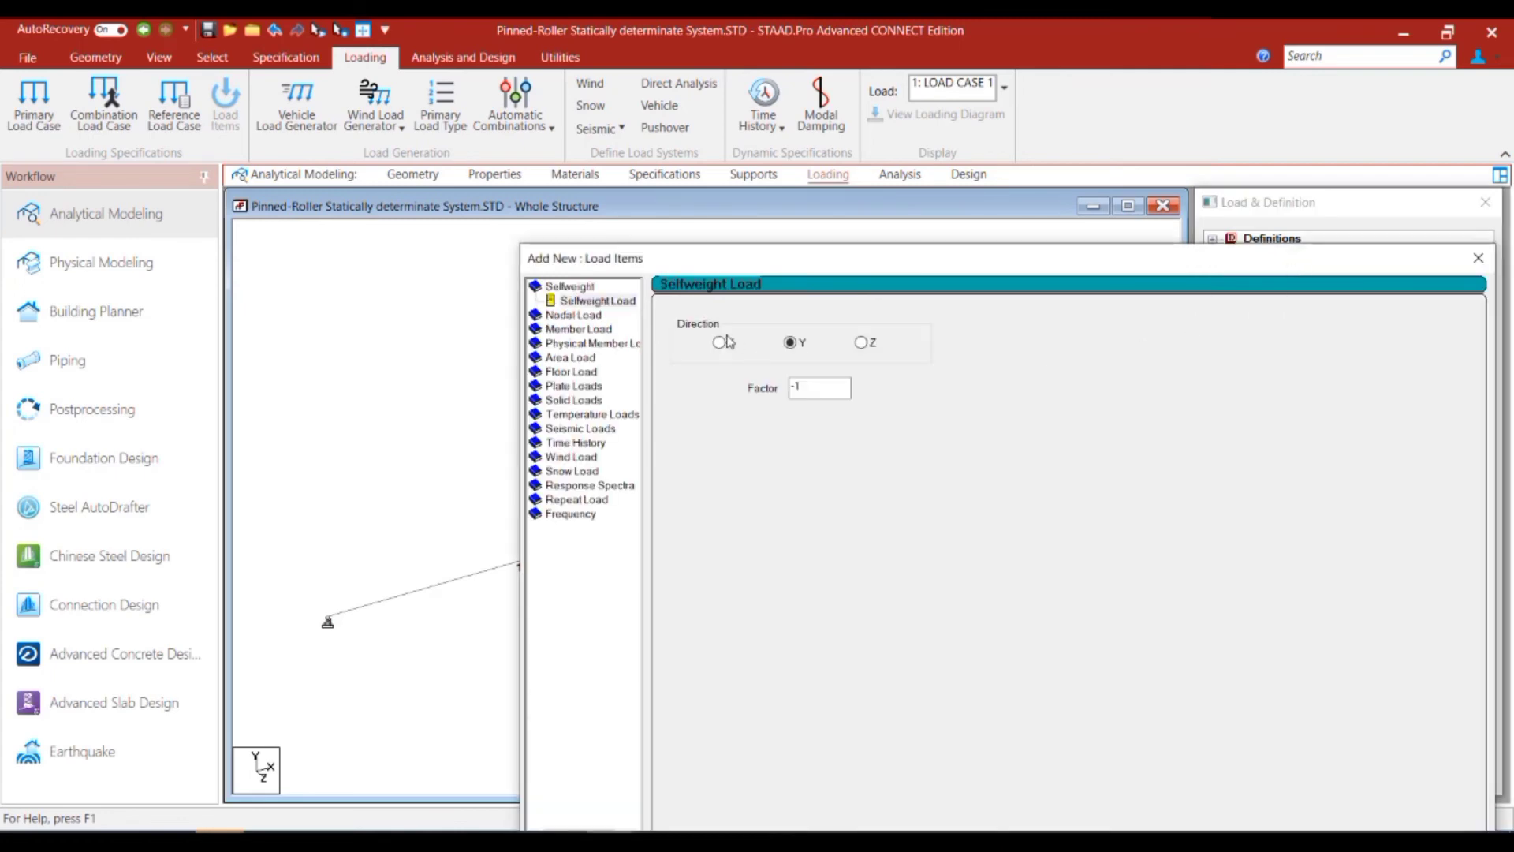
pyautogui.click(584, 316)
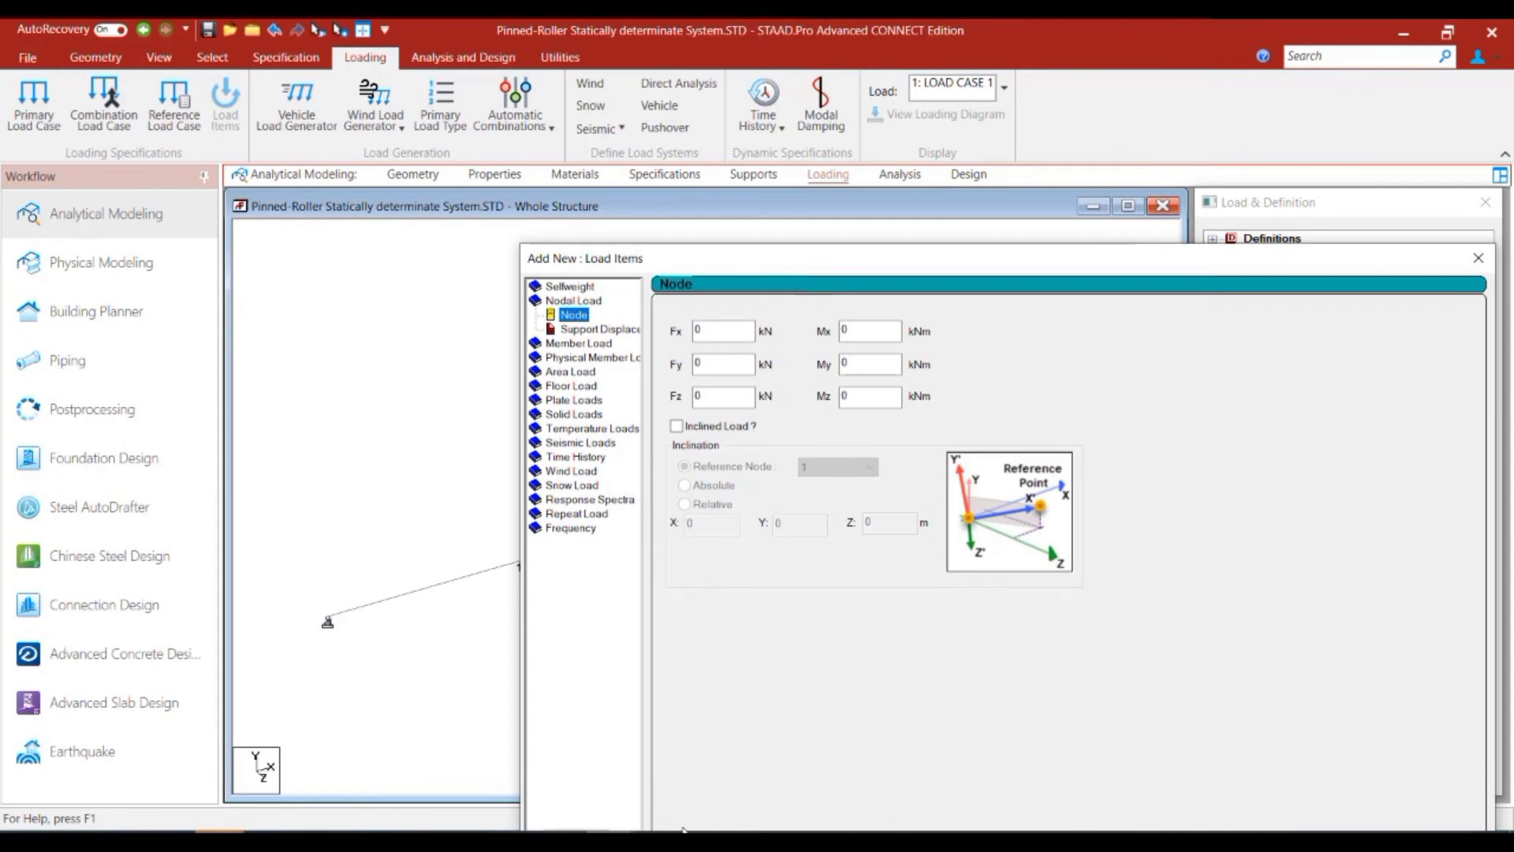
# - Switch to Calculator, compute cos(45°) × 10 for the inclined load's components, and return to the load item definition
pyautogui.press('super')
pyautogui.write('calc')
pyautogui.press('Return')
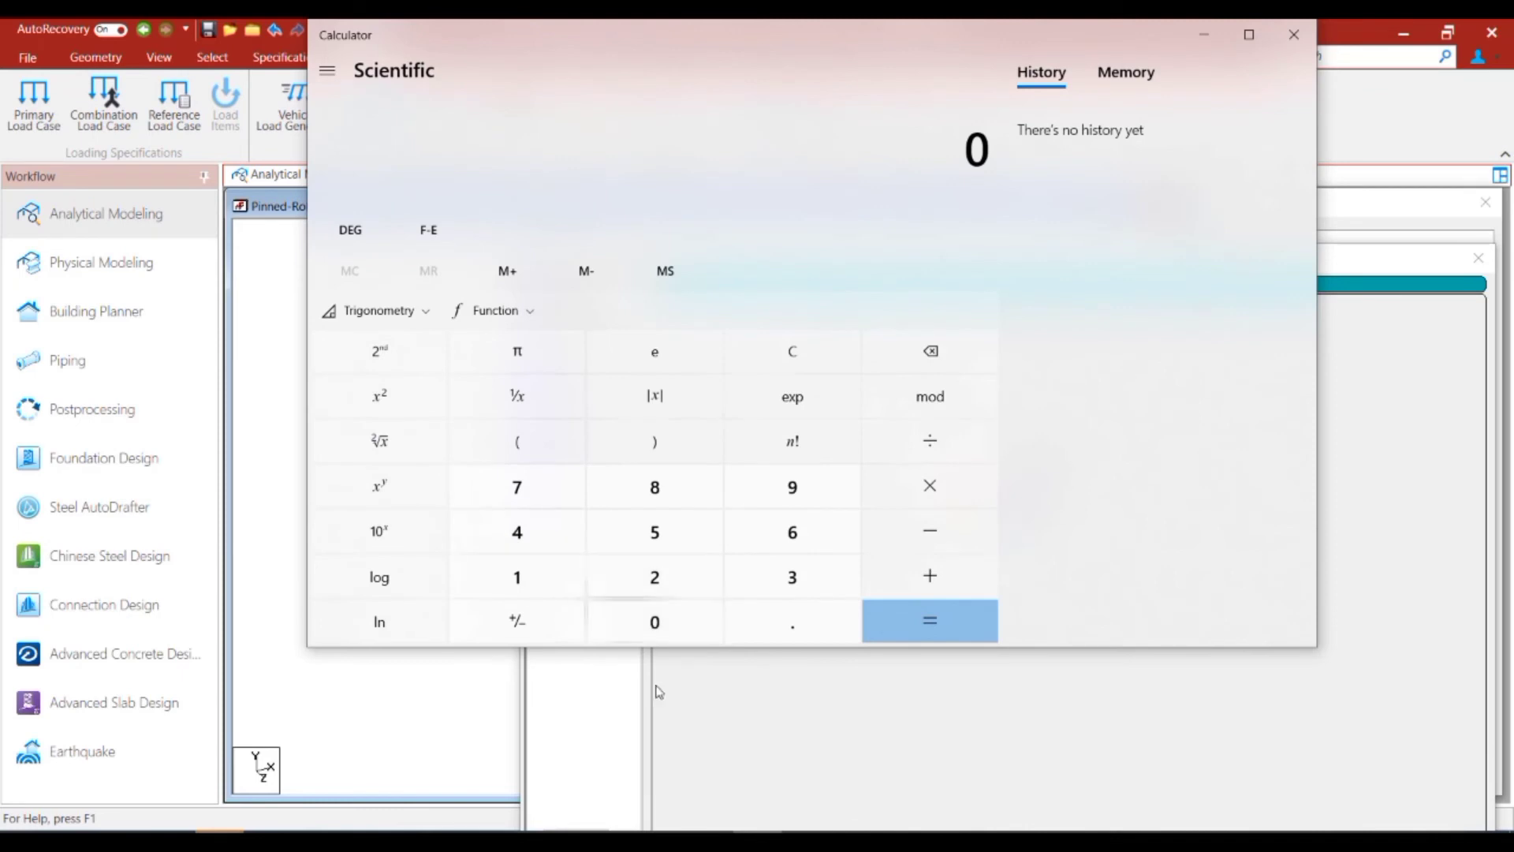
pyautogui.write('45')
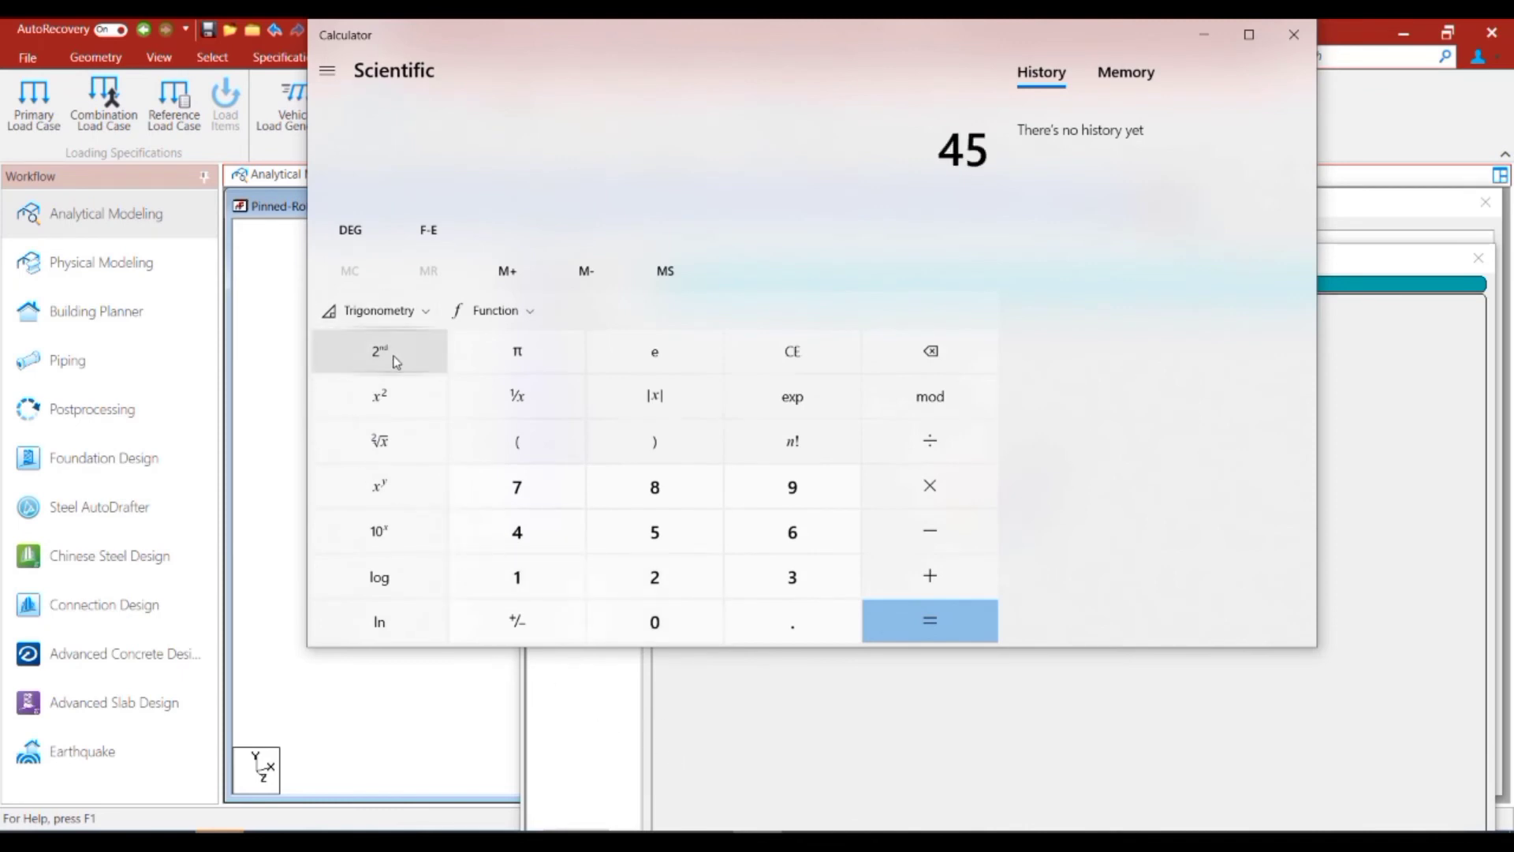
pyautogui.click(422, 313)
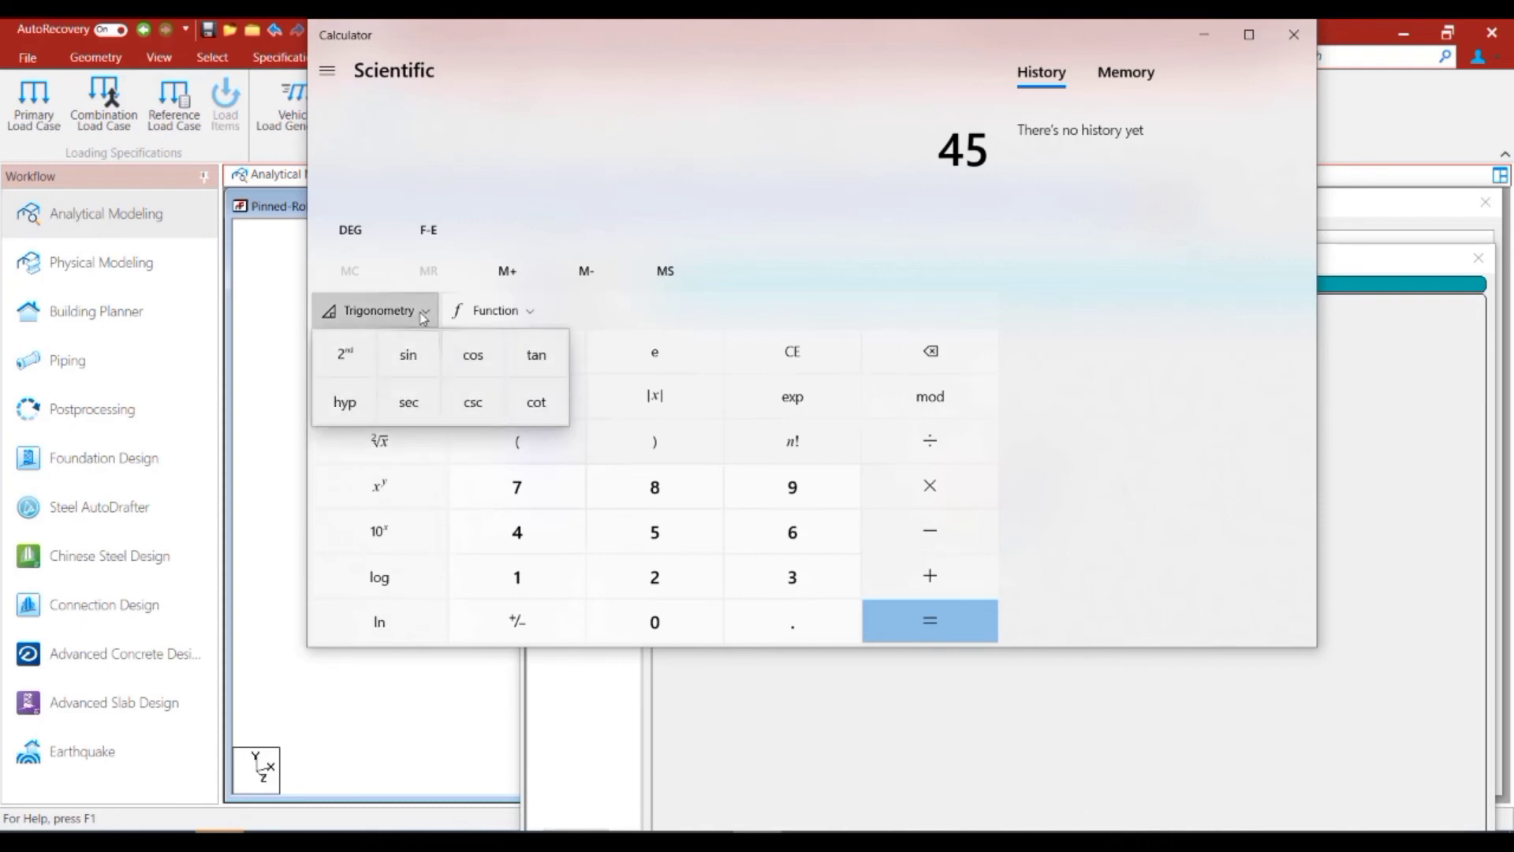
pyautogui.click(475, 357)
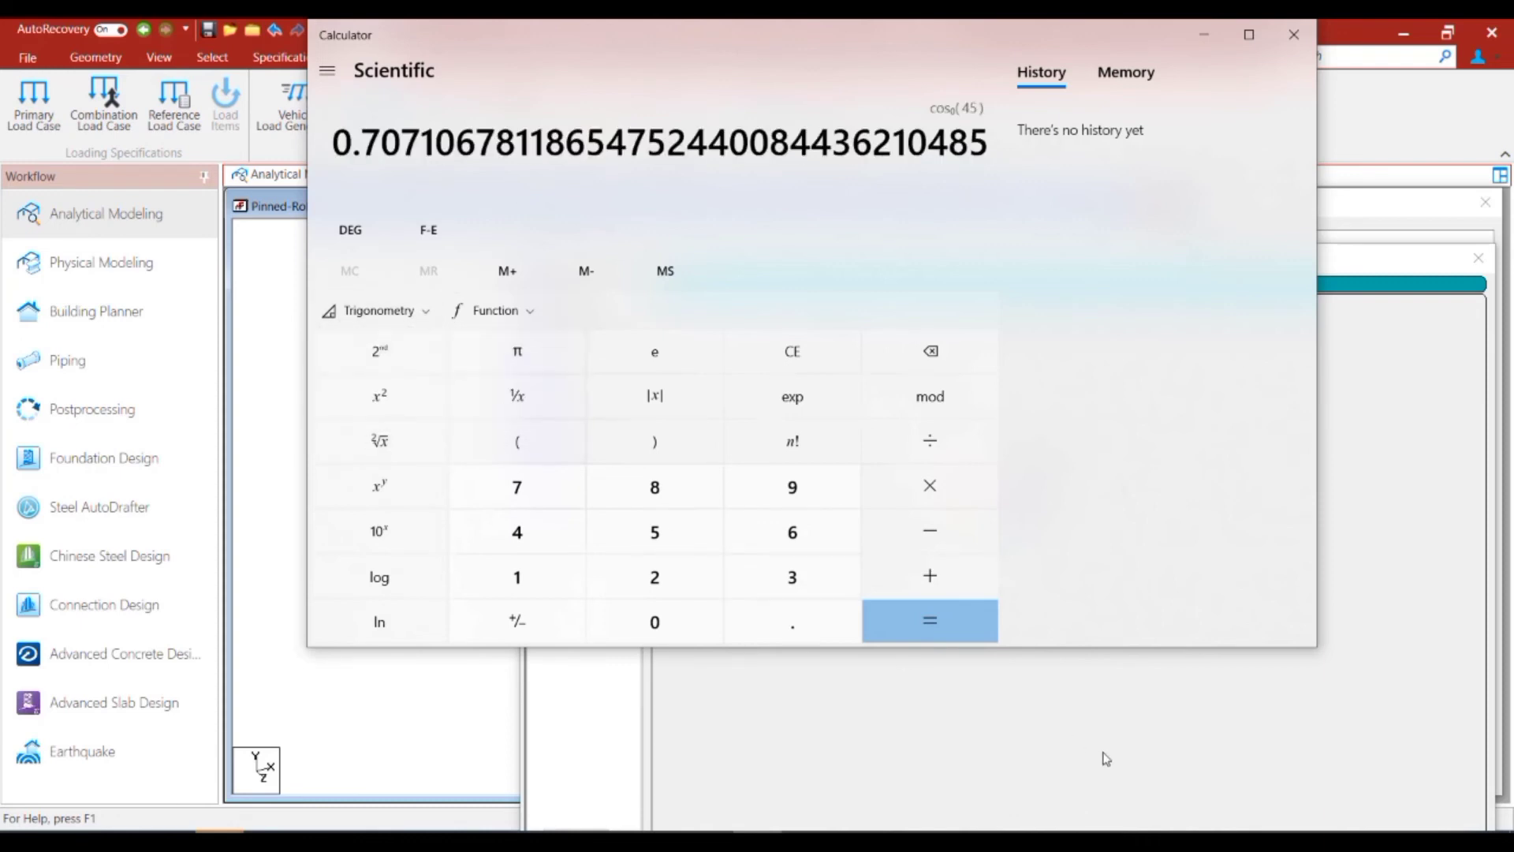
pyautogui.write('*10')
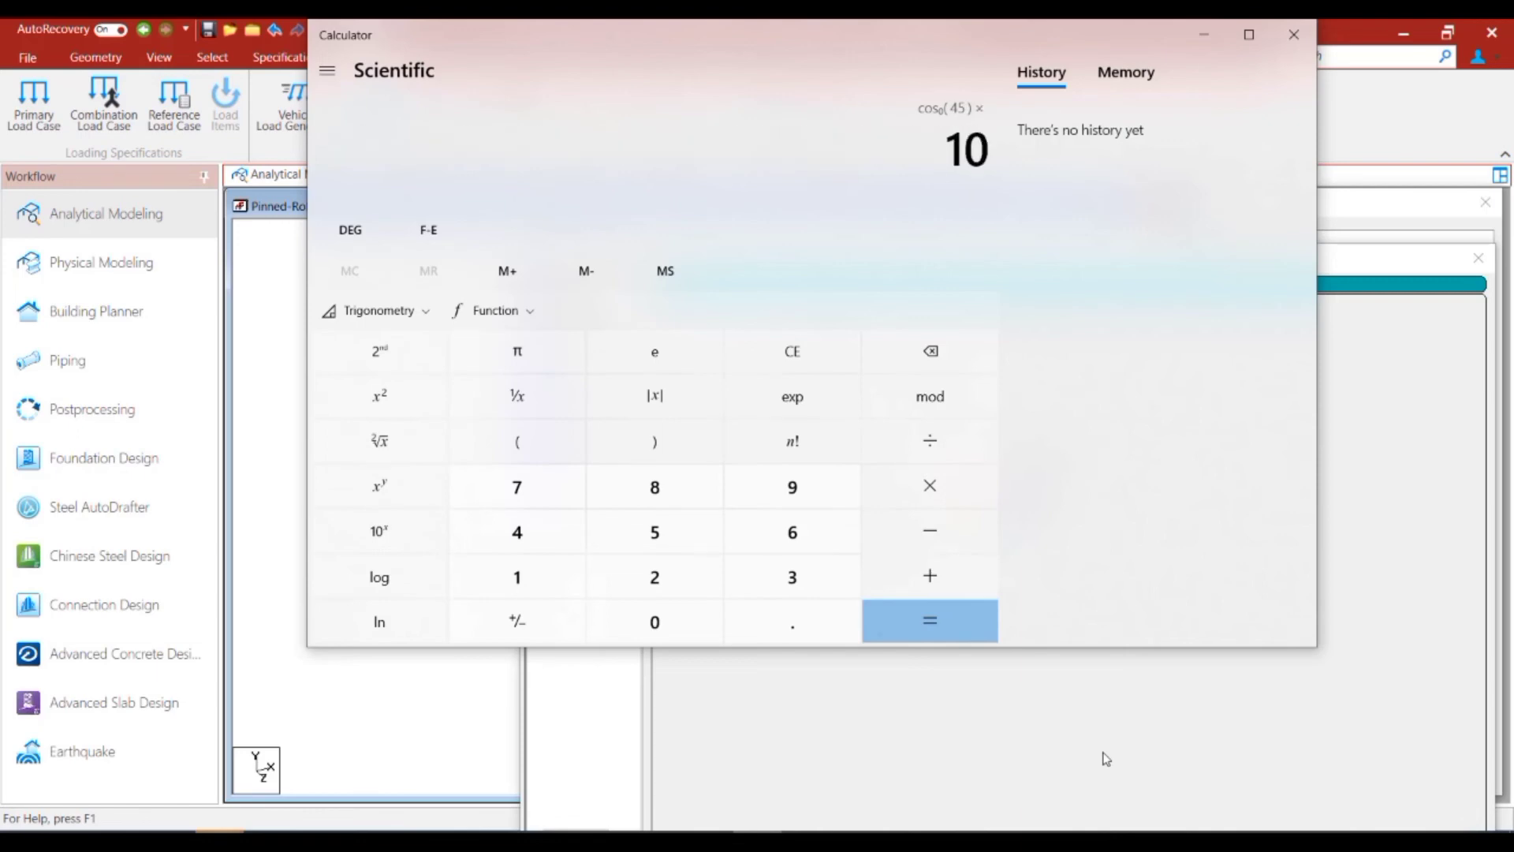
pyautogui.press('Return')
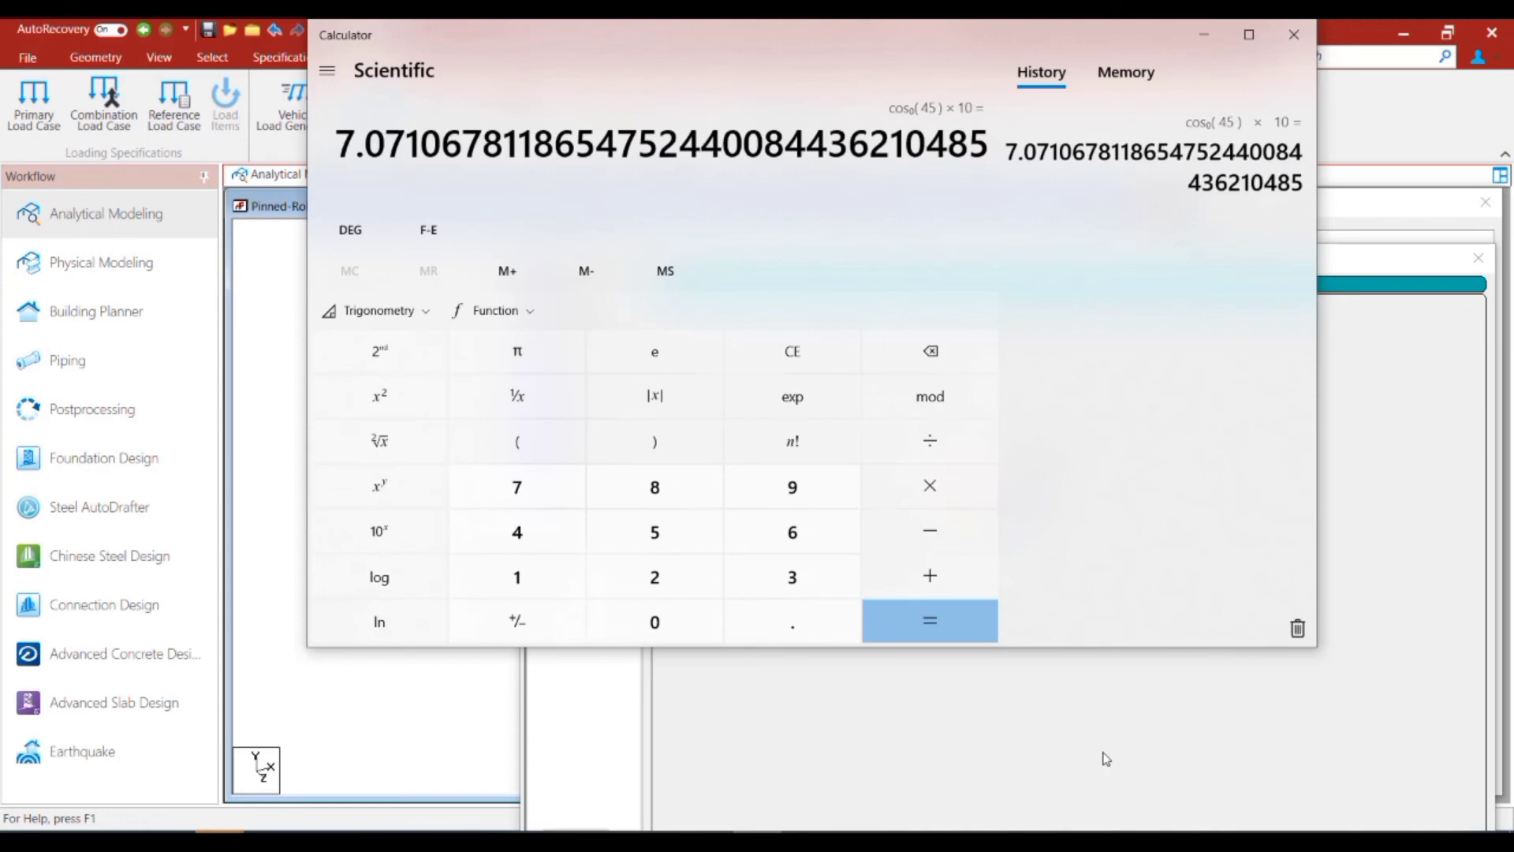
pyautogui.click(1195, 38)
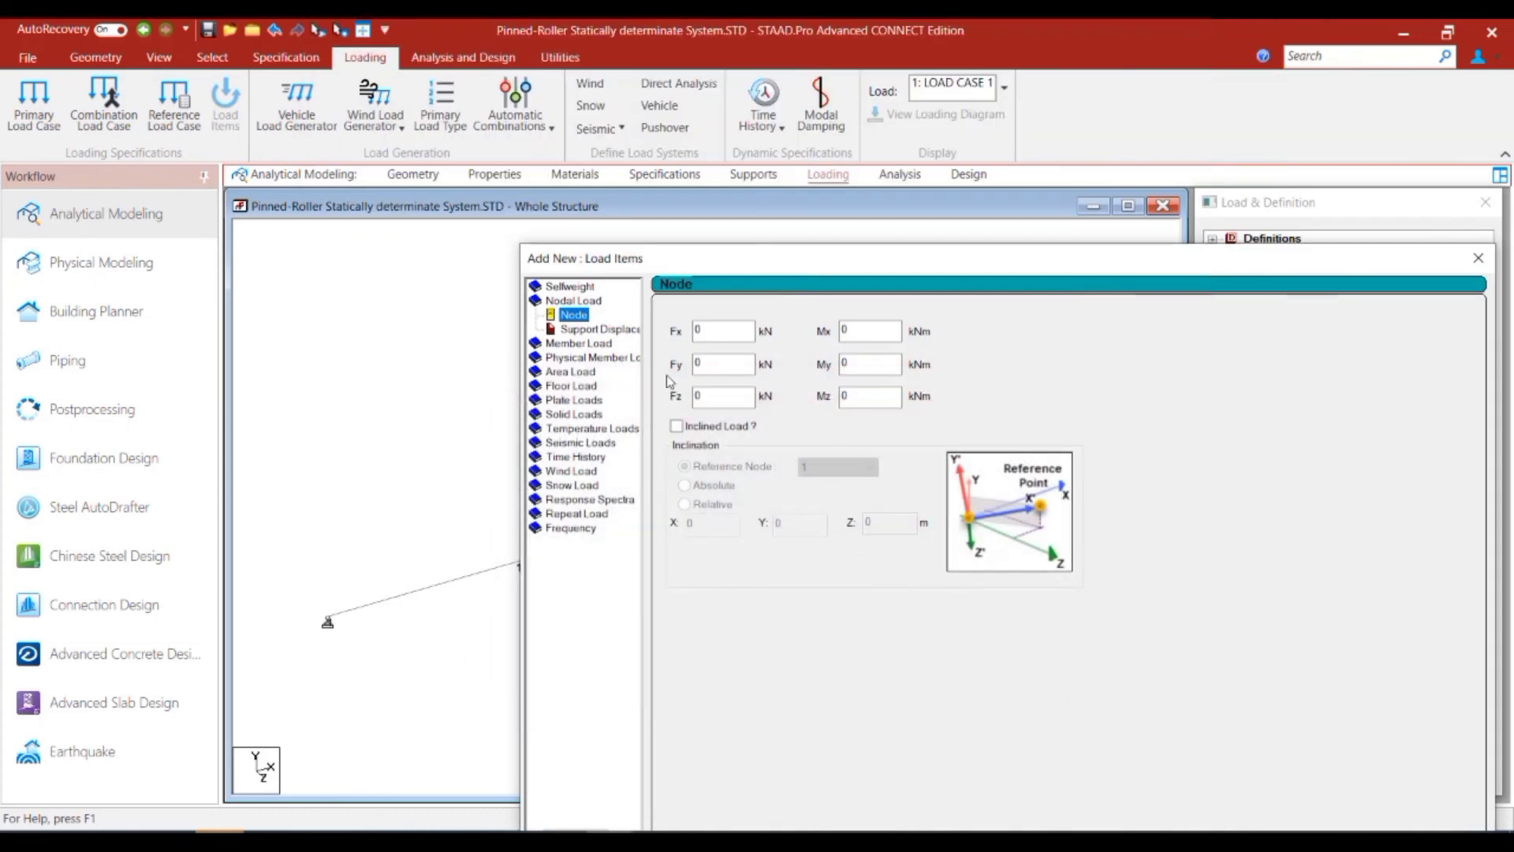
# - Add a nodal load item with Fx of 7.1 kN and Fy of -7.1 kN to LOAD CASE 1
pyautogui.doubleClick(722, 332)
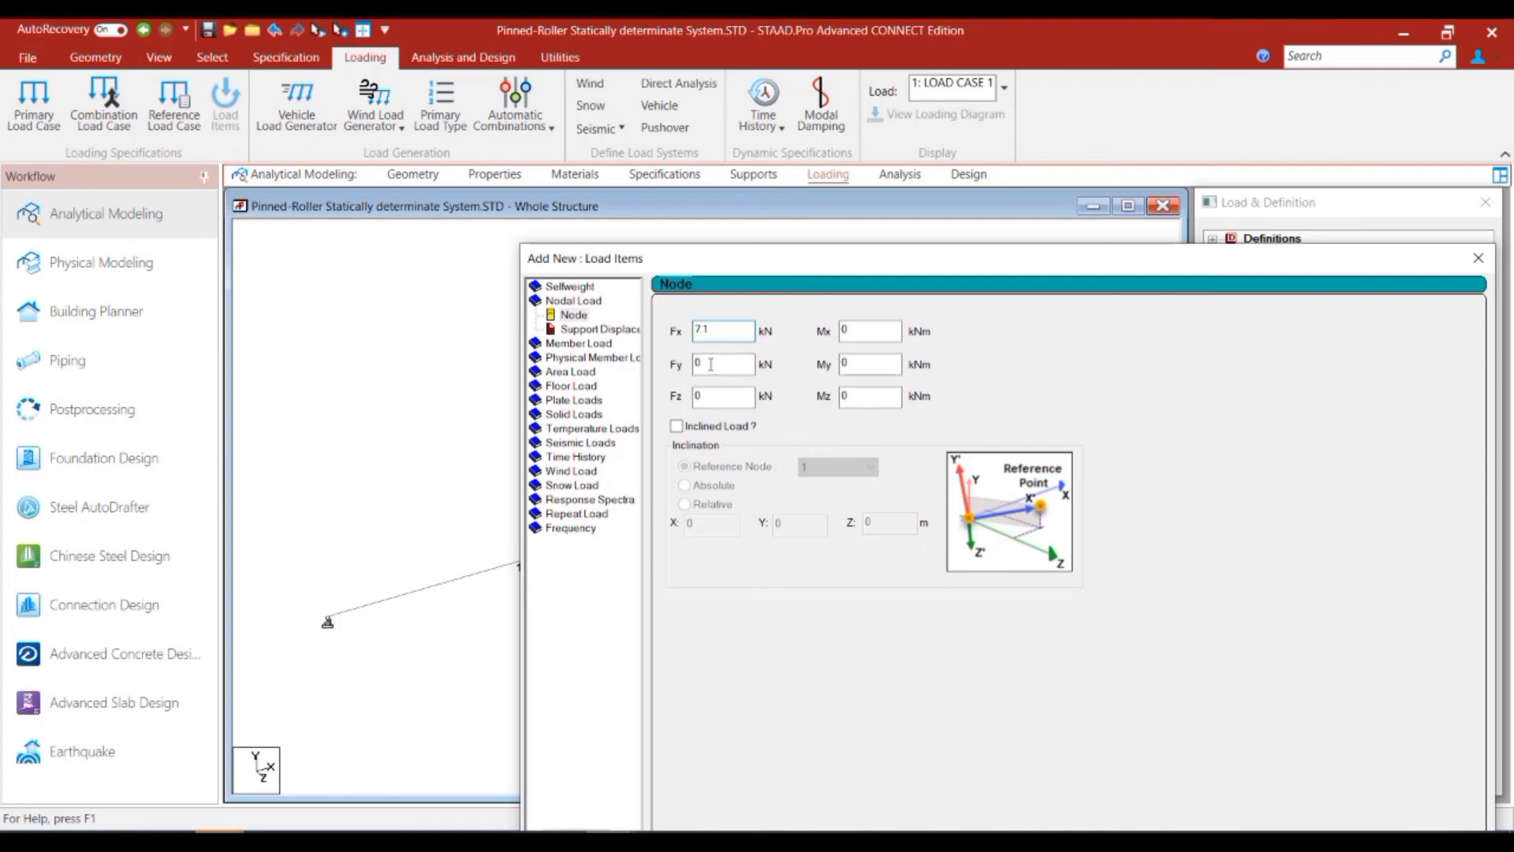
pyautogui.press('Tab')
pyautogui.moveTo(1067, 266); pyautogui.dragTo(921, 117)
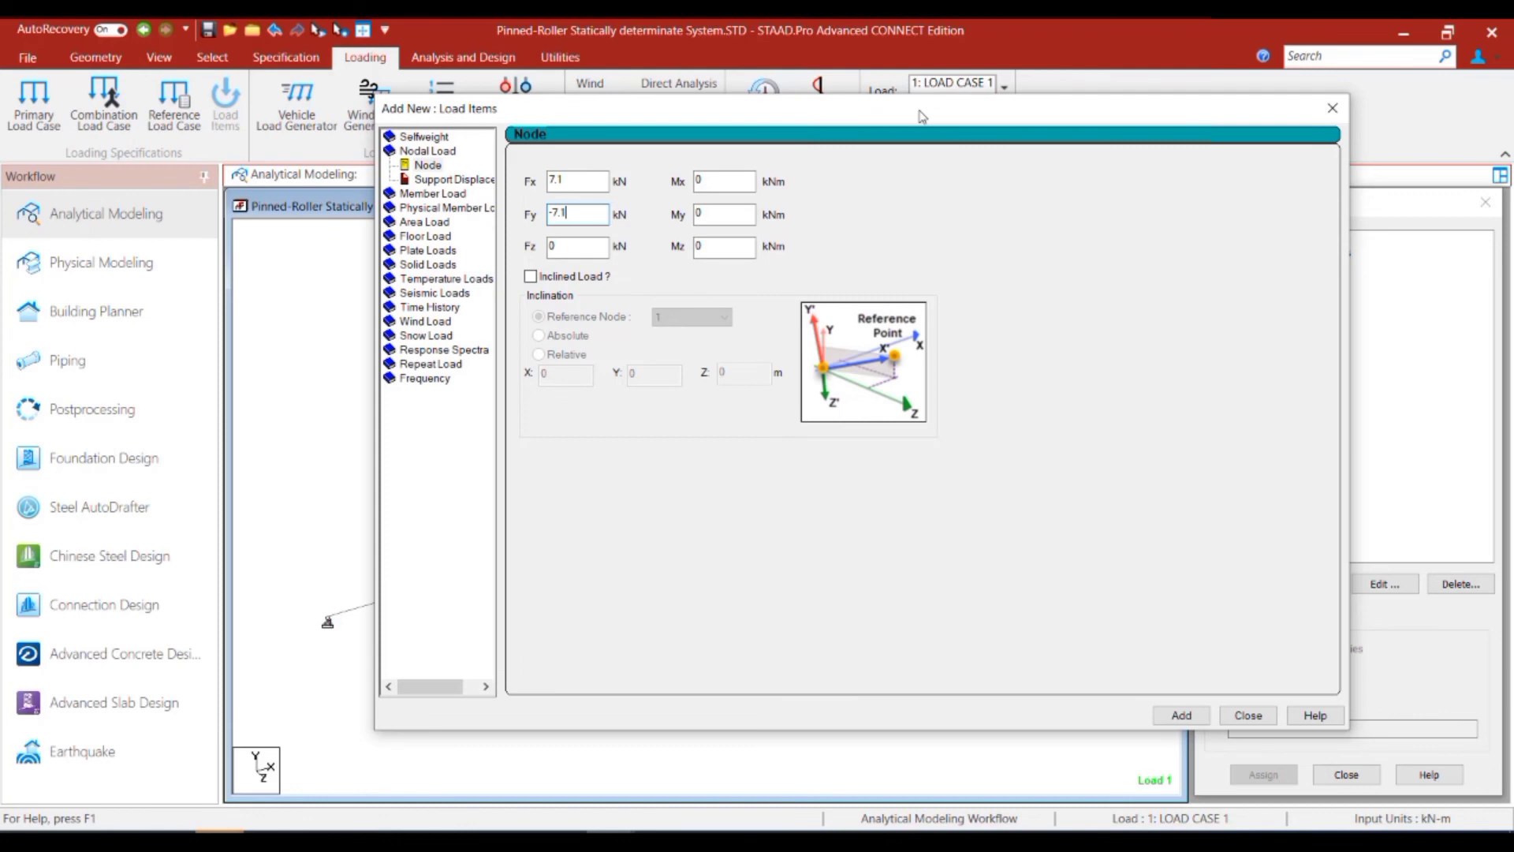
pyautogui.click(1188, 717)
pyautogui.click(1247, 716)
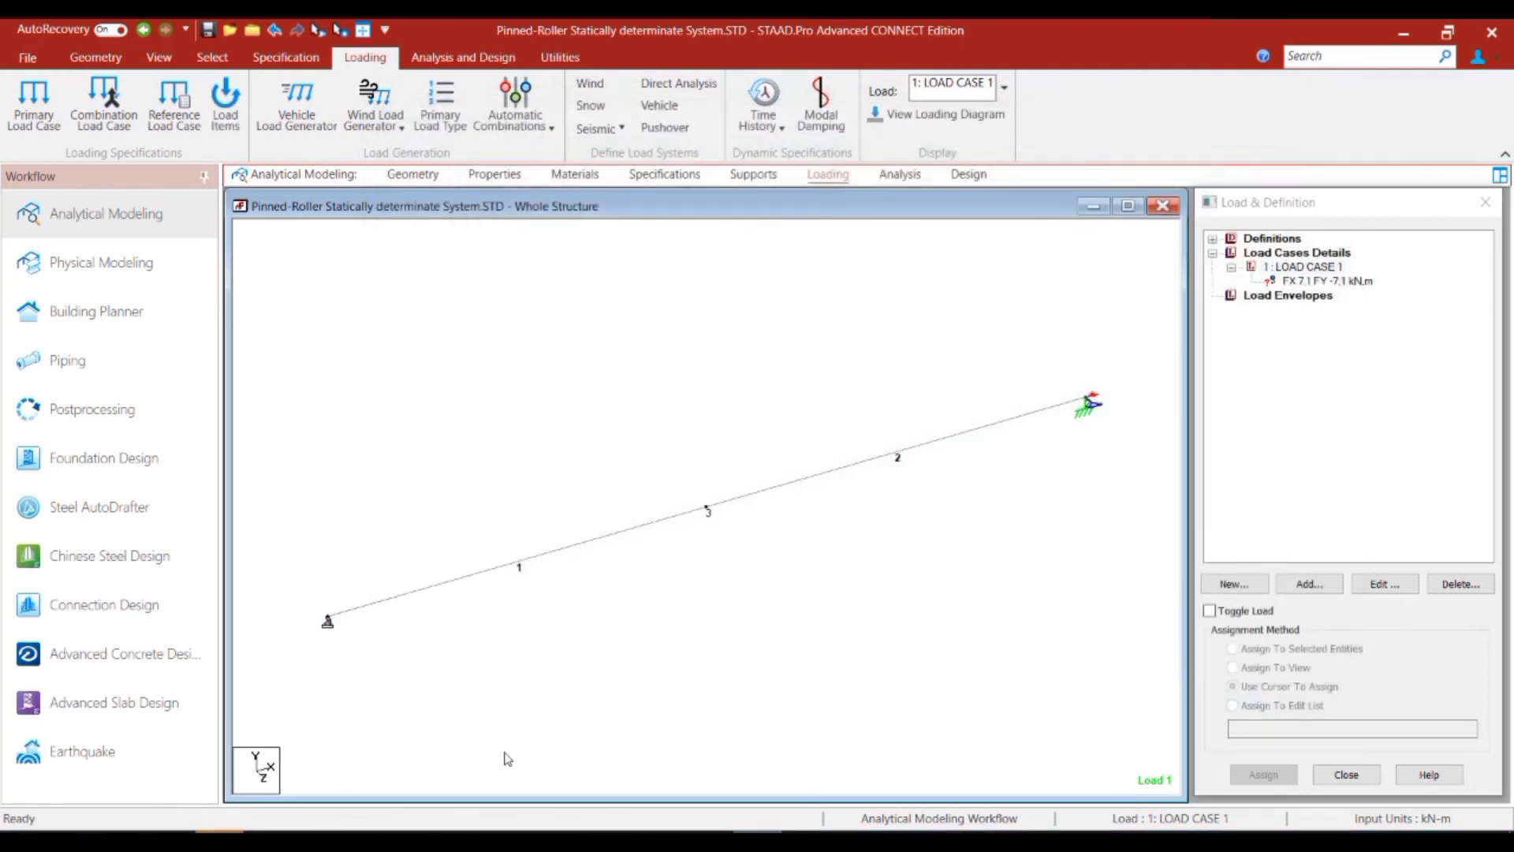
# - Assign the FX 7.1 FY -7.1 kN nodal load to node 3 at midspan and toggle on the load values display
pyautogui.click(1341, 281)
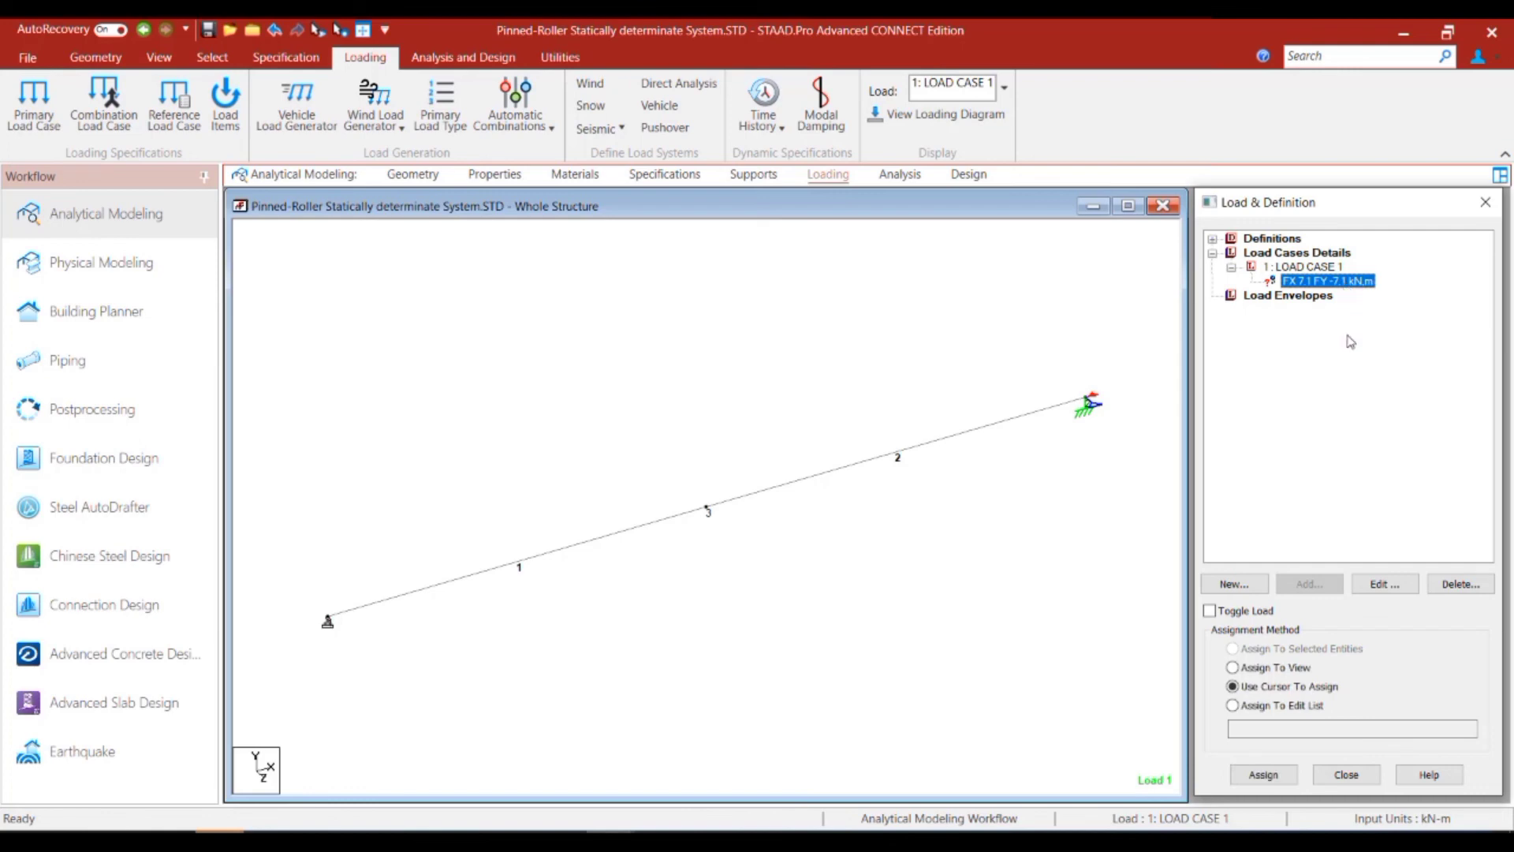
pyautogui.click(1264, 775)
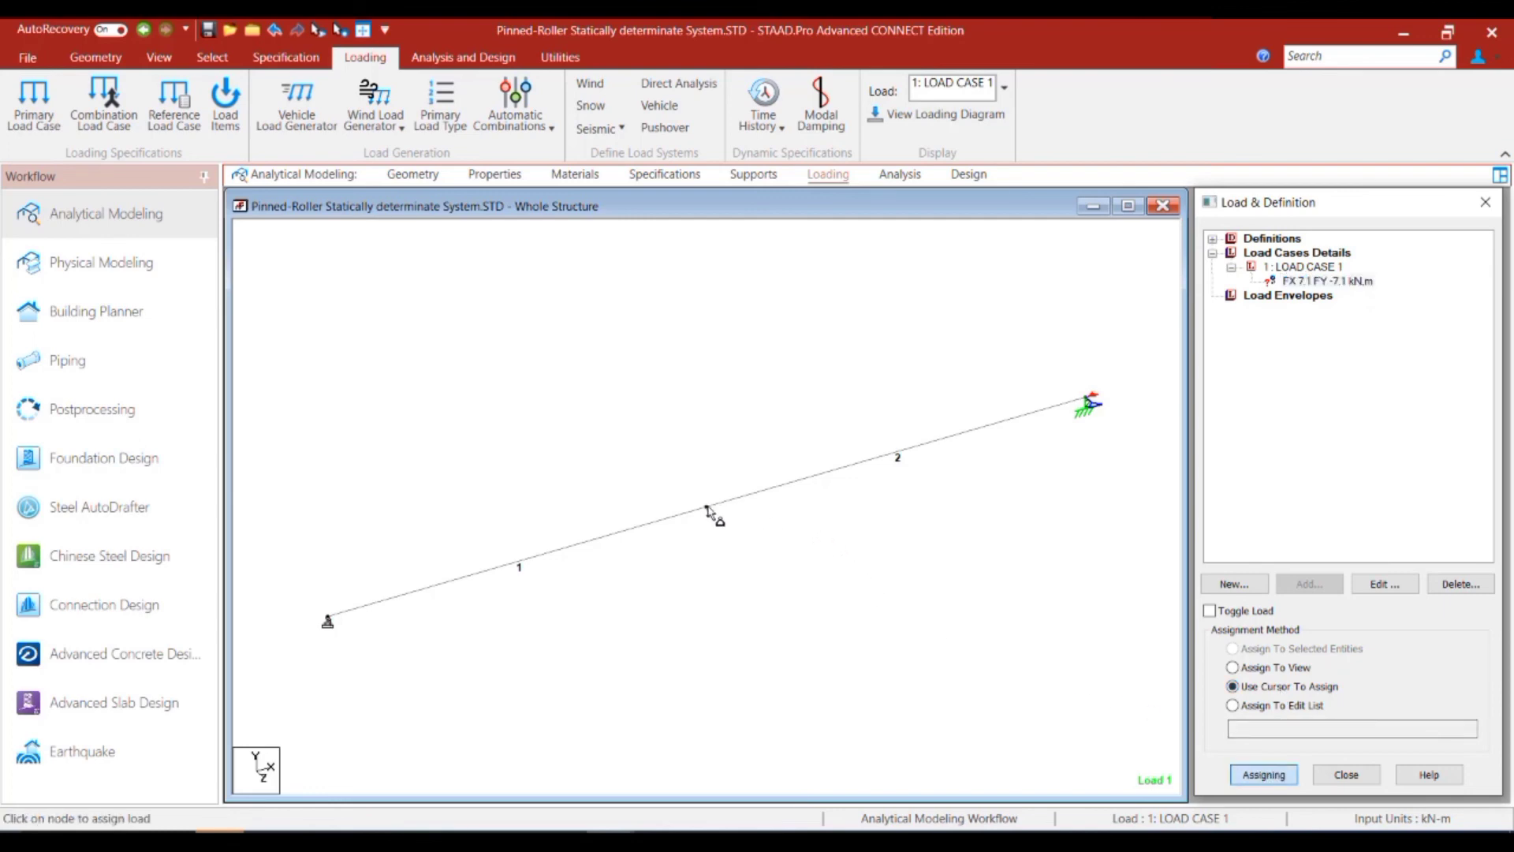
pyautogui.click(710, 513)
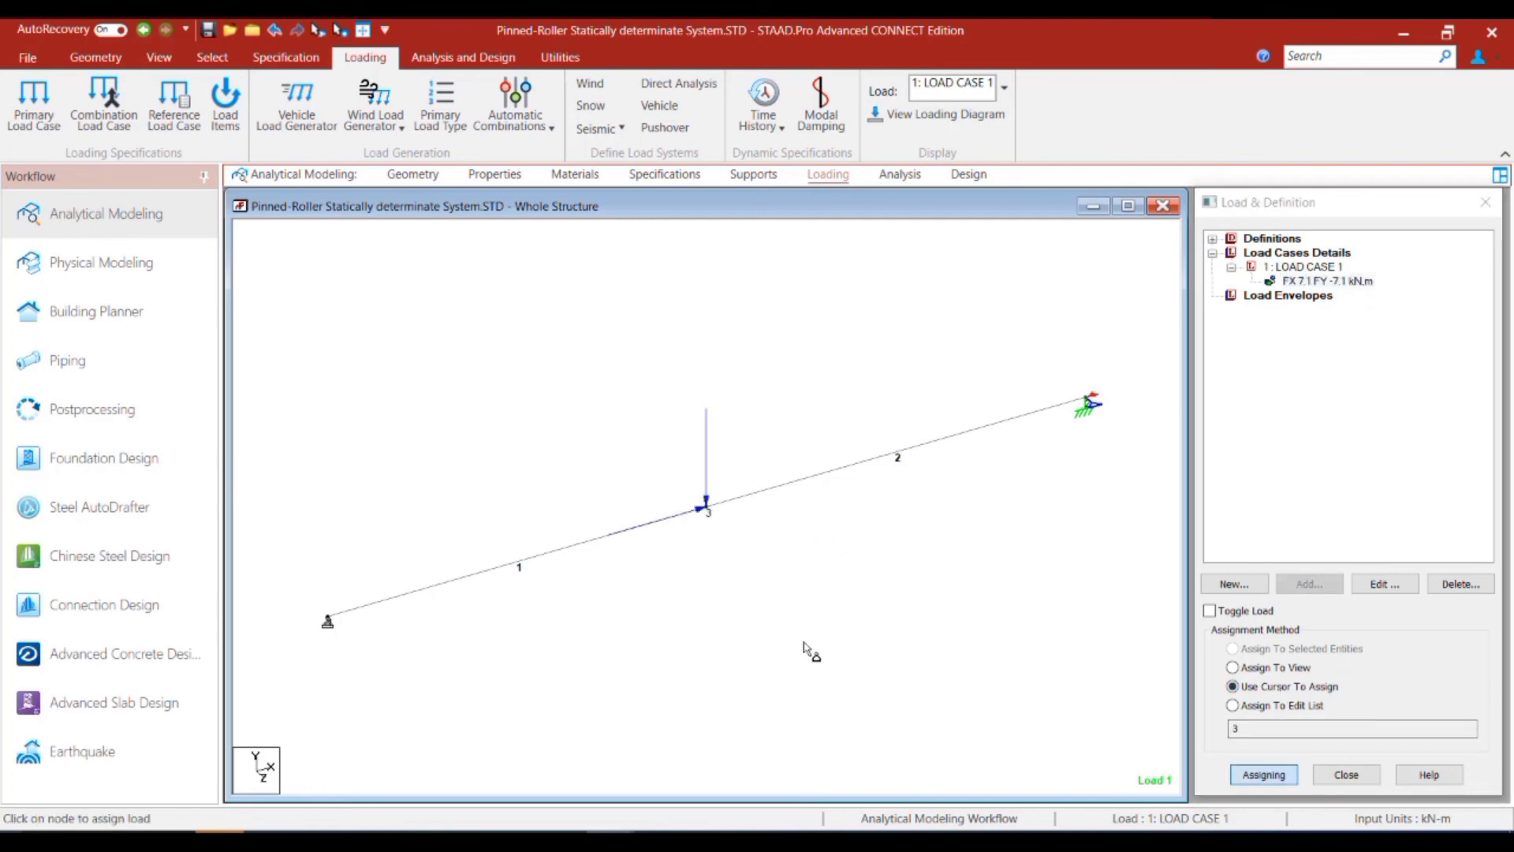
pyautogui.hotkey('shift', 'v')
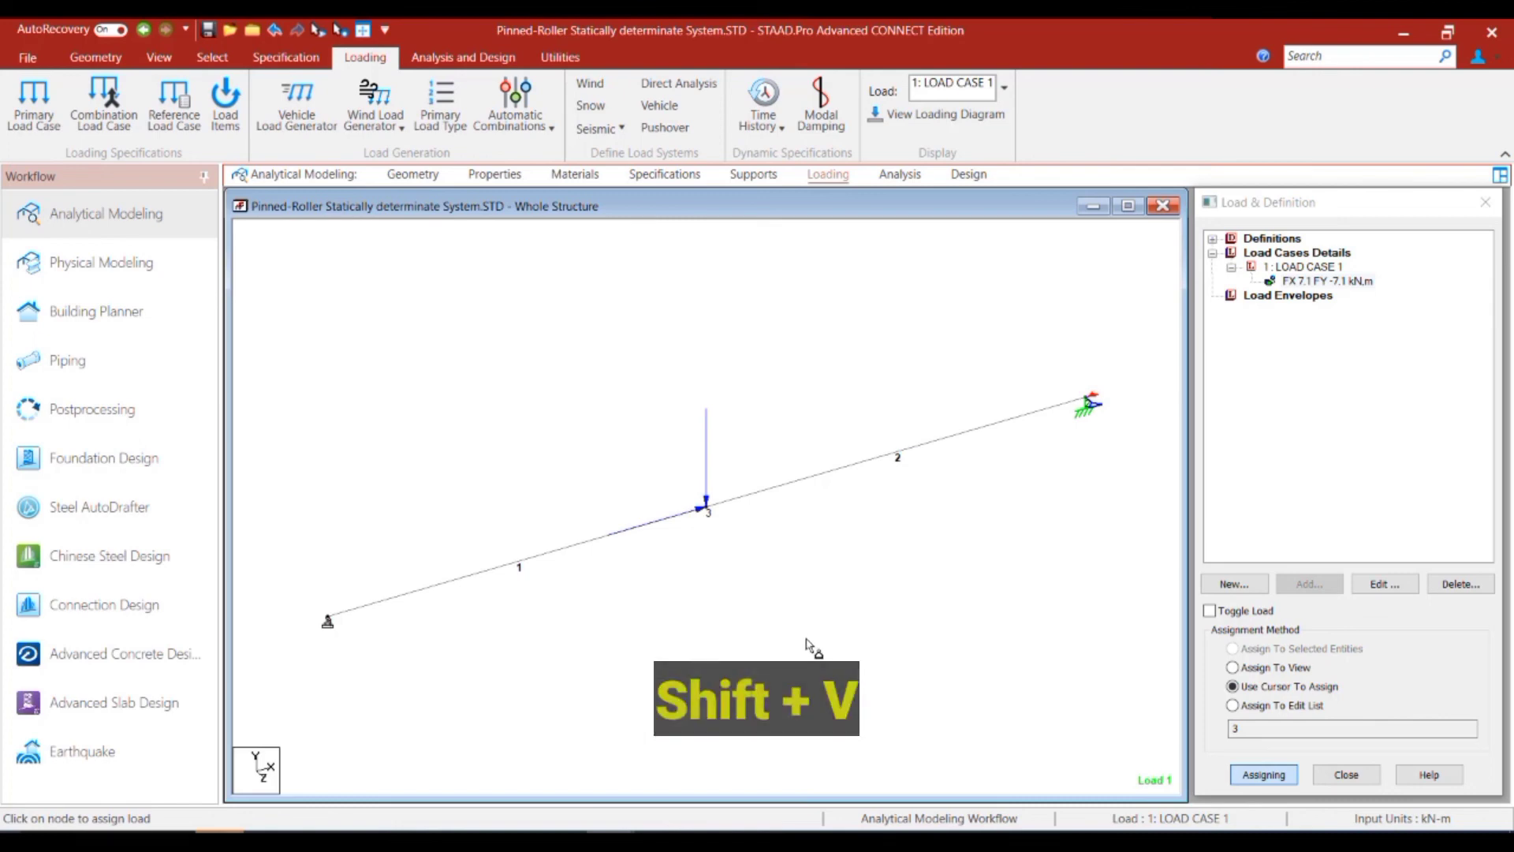